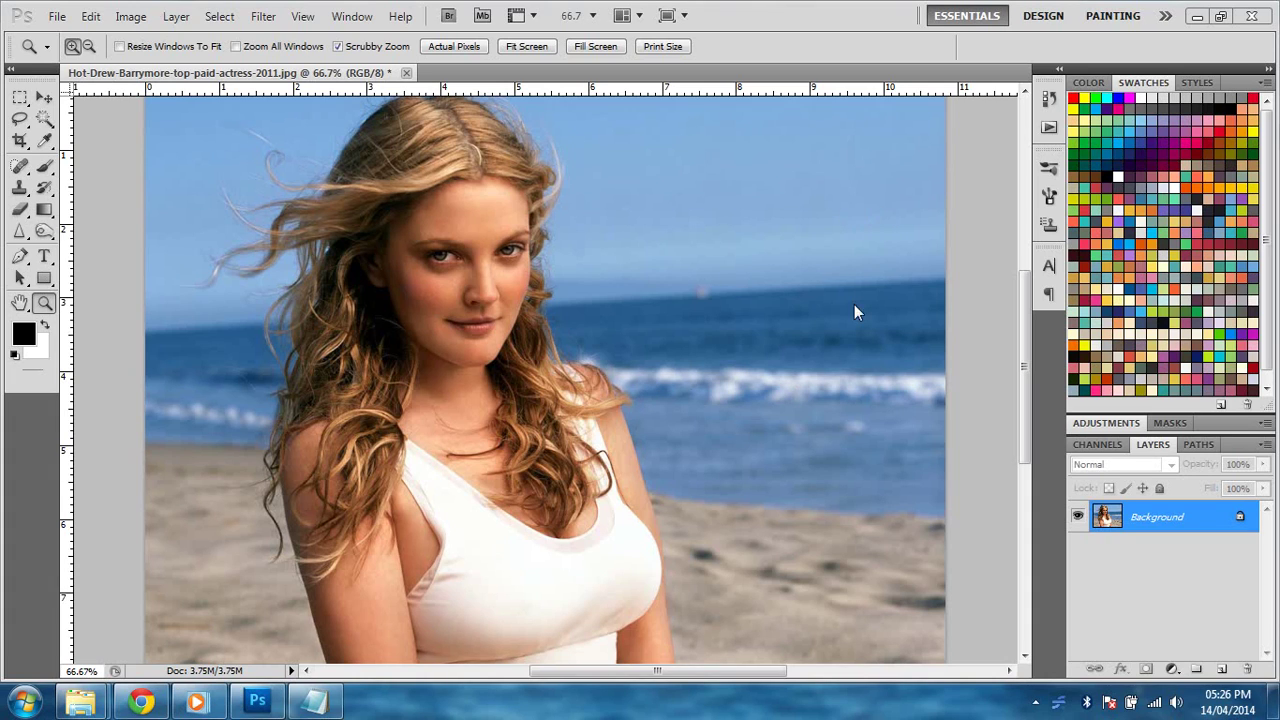
# Return to the beach photo and duplicate the Background layer as Background copy
pyautogui.click(325, 710)
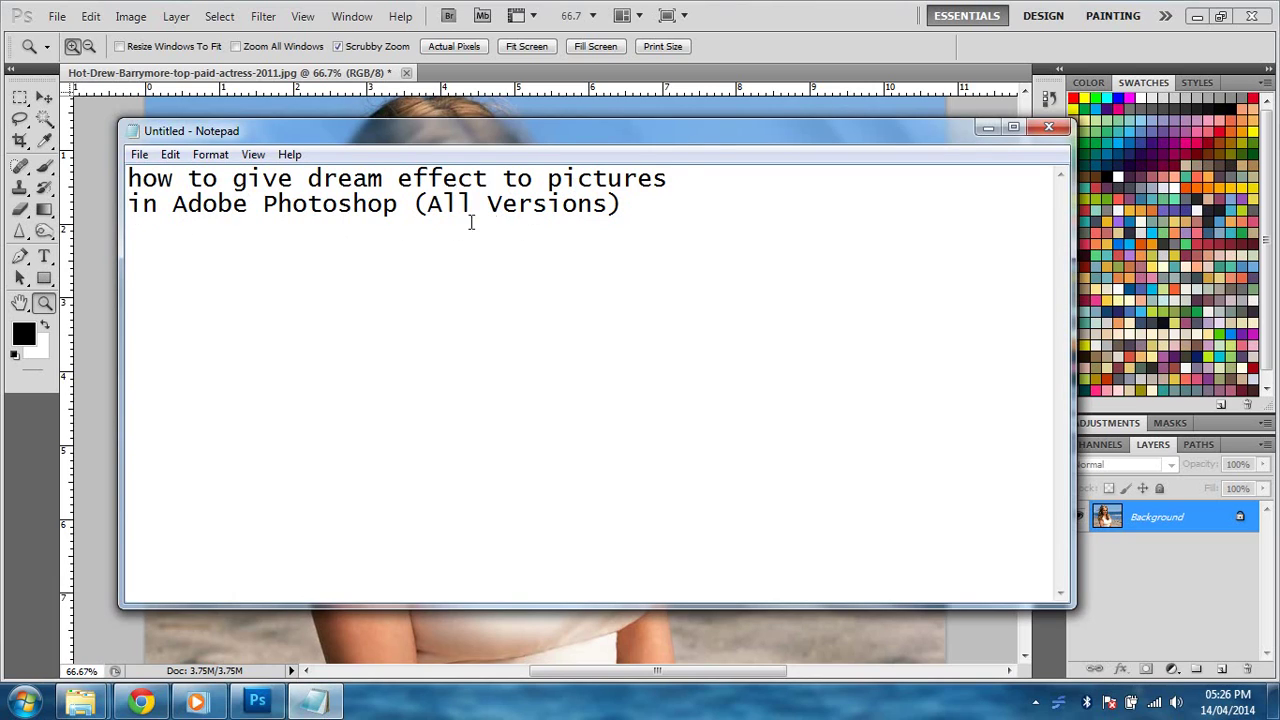
pyautogui.click(3, 543)
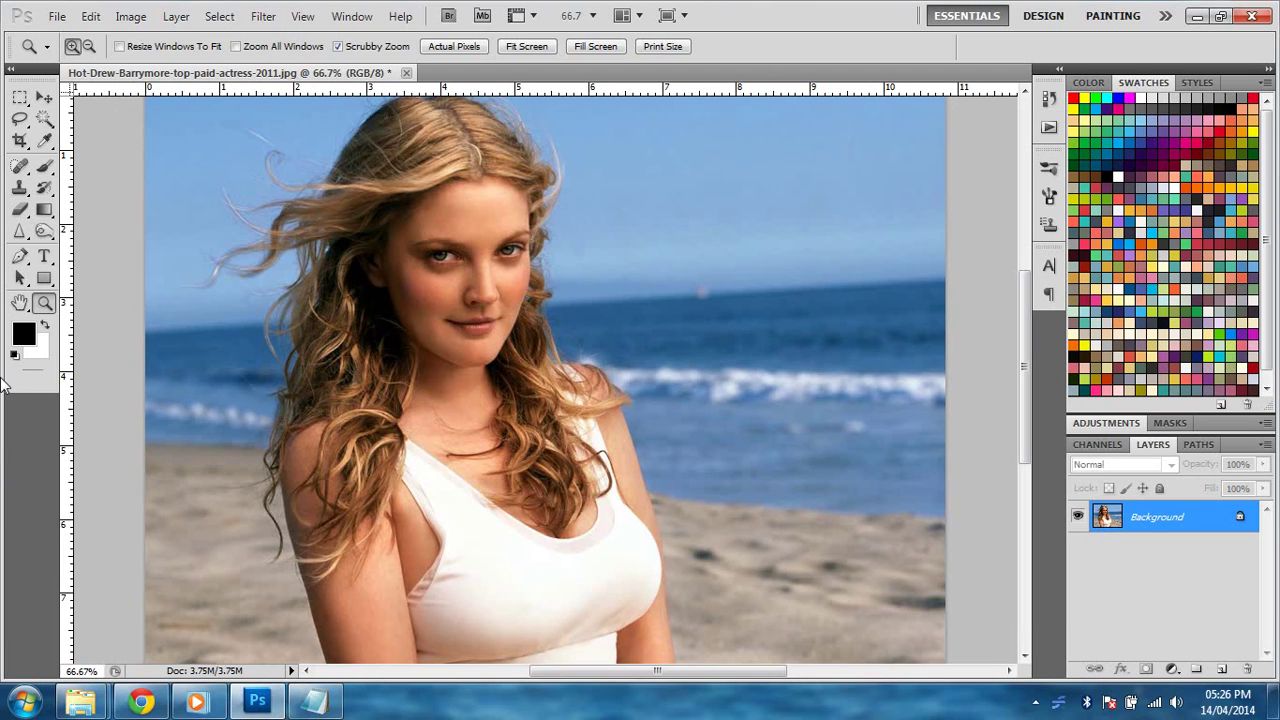
pyautogui.rightClick(1148, 515)
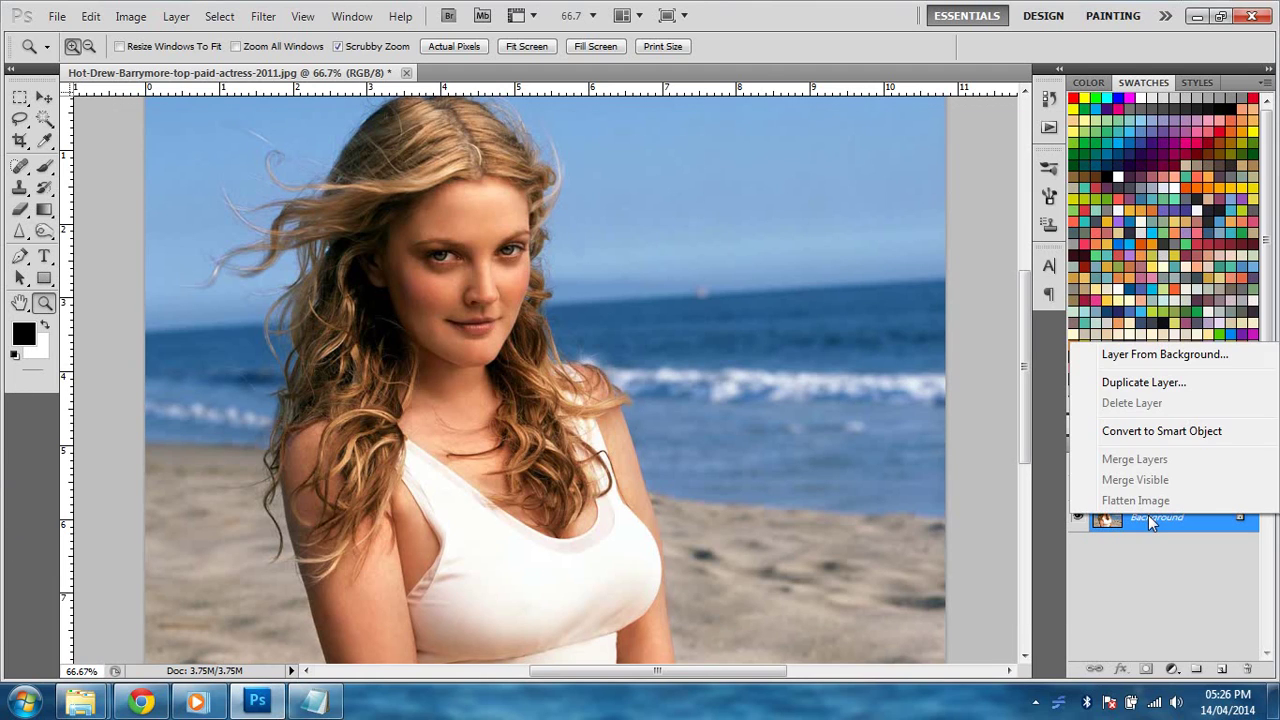
pyautogui.click(1143, 382)
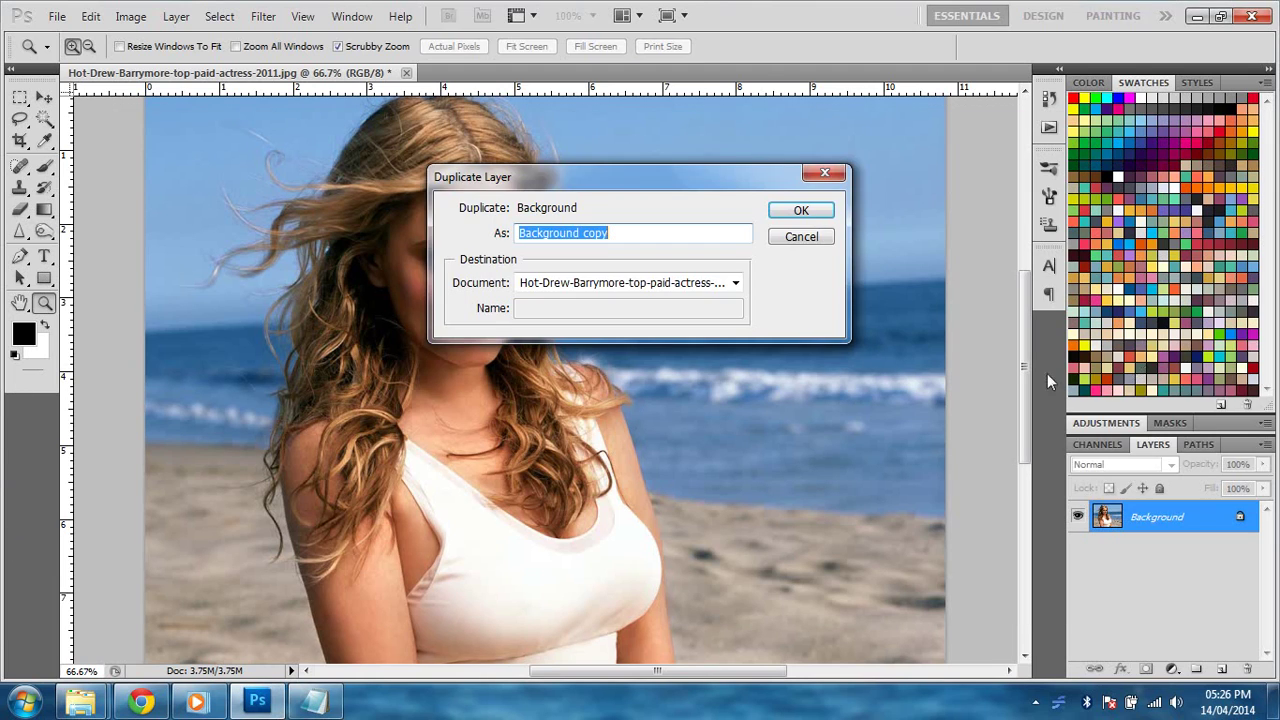
pyautogui.click(801, 212)
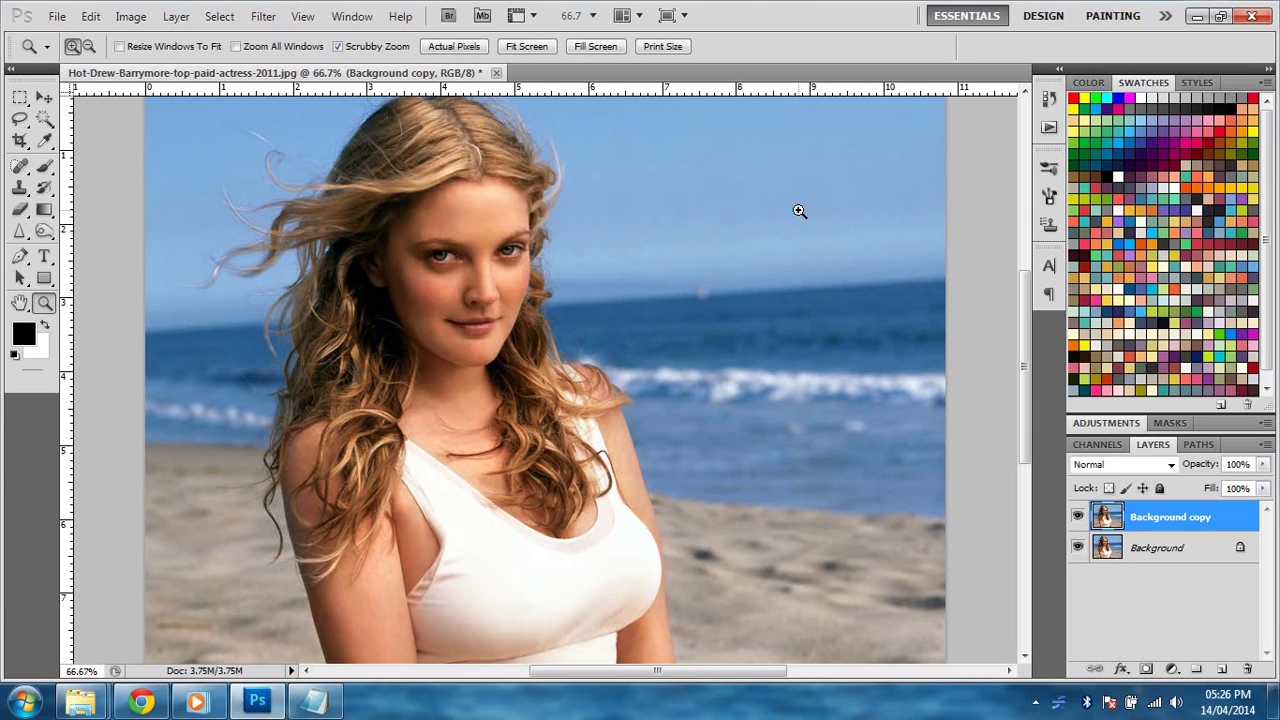
pyautogui.click(1167, 543)
pyautogui.click(1162, 518)
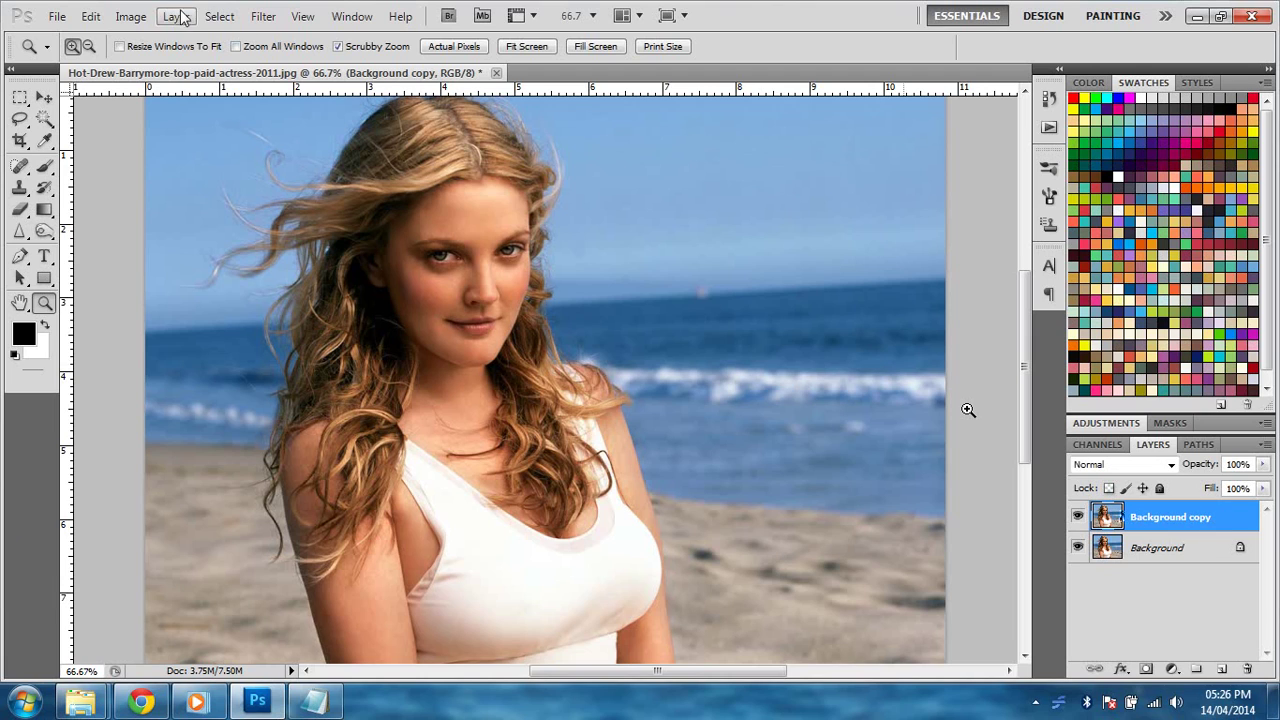
# Brighten the Background copy layer with Brightness/Contrast set to Brightness 92
pyautogui.click(135, 17)
pyautogui.moveTo(160, 63)
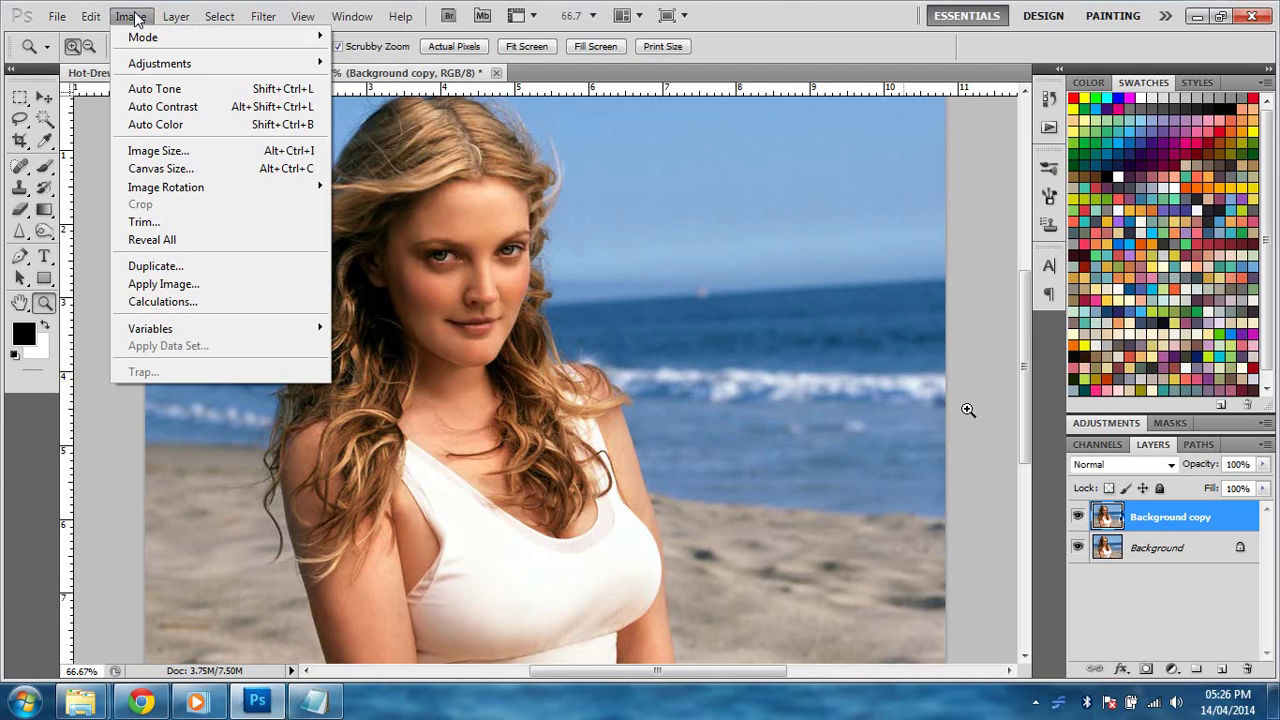
pyautogui.click(365, 66)
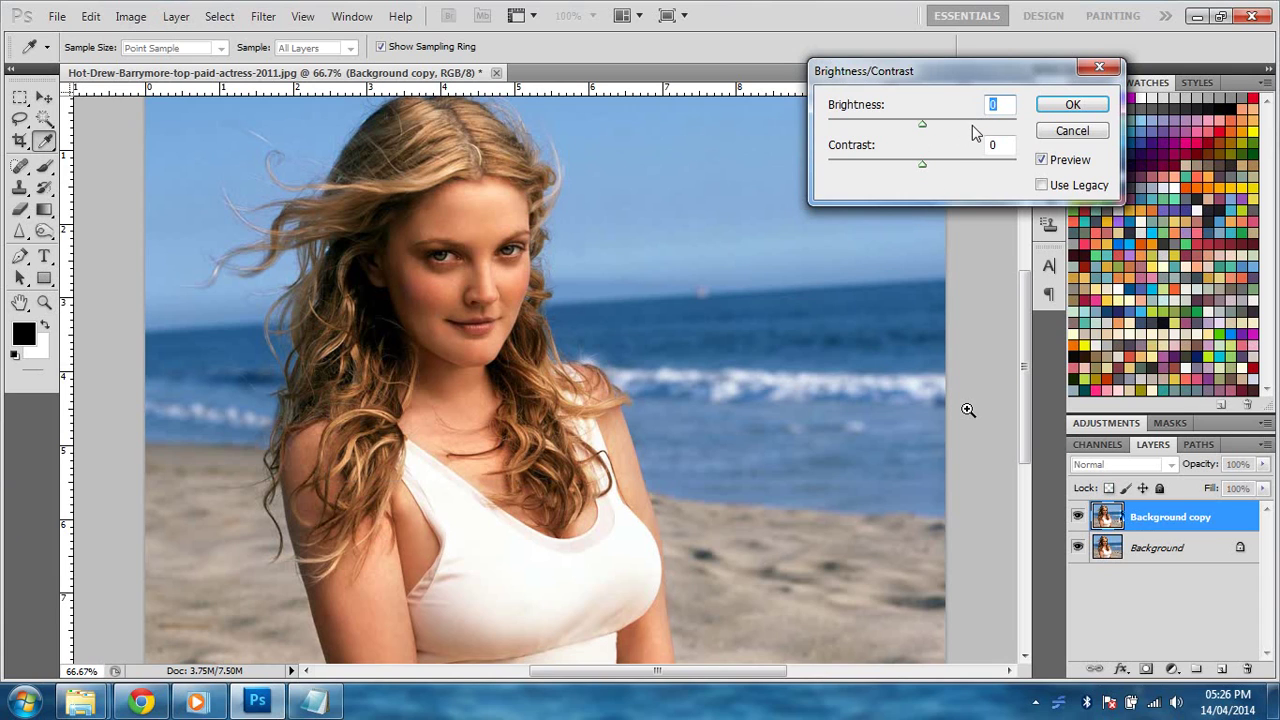
pyautogui.click(972, 124)
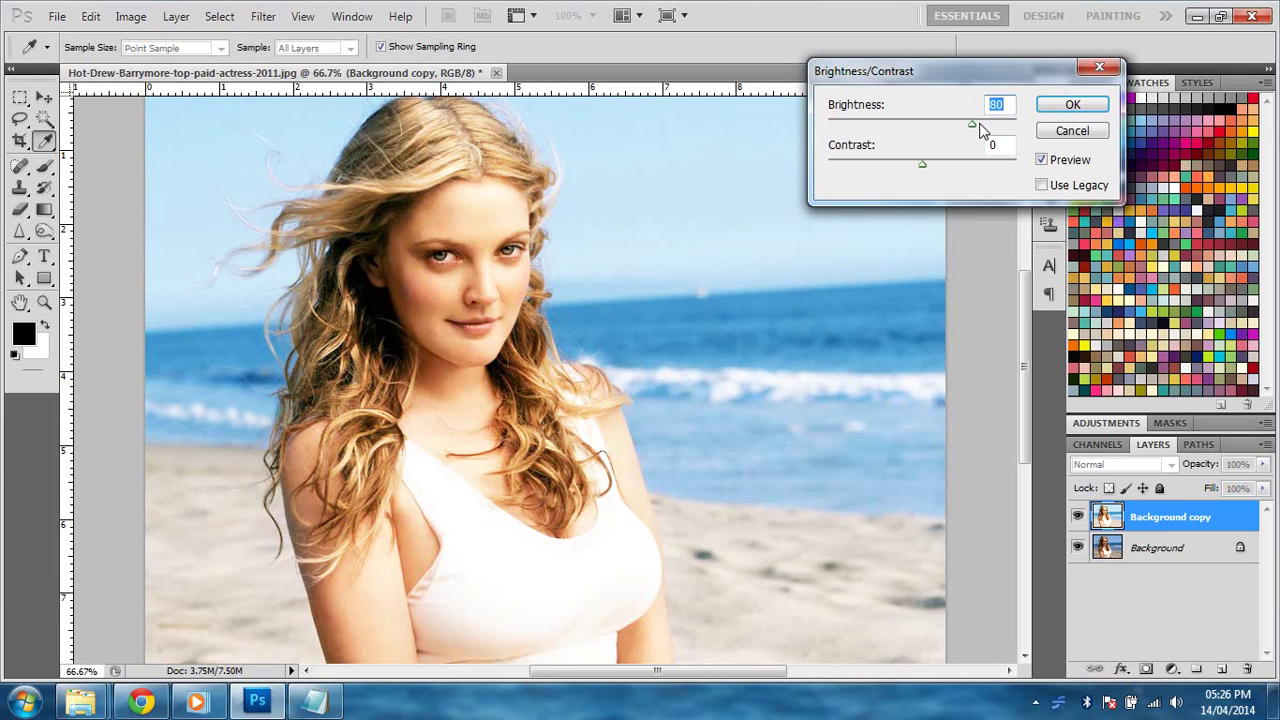
pyautogui.click(1072, 105)
pyautogui.press('z')
pyautogui.click(263, 16)
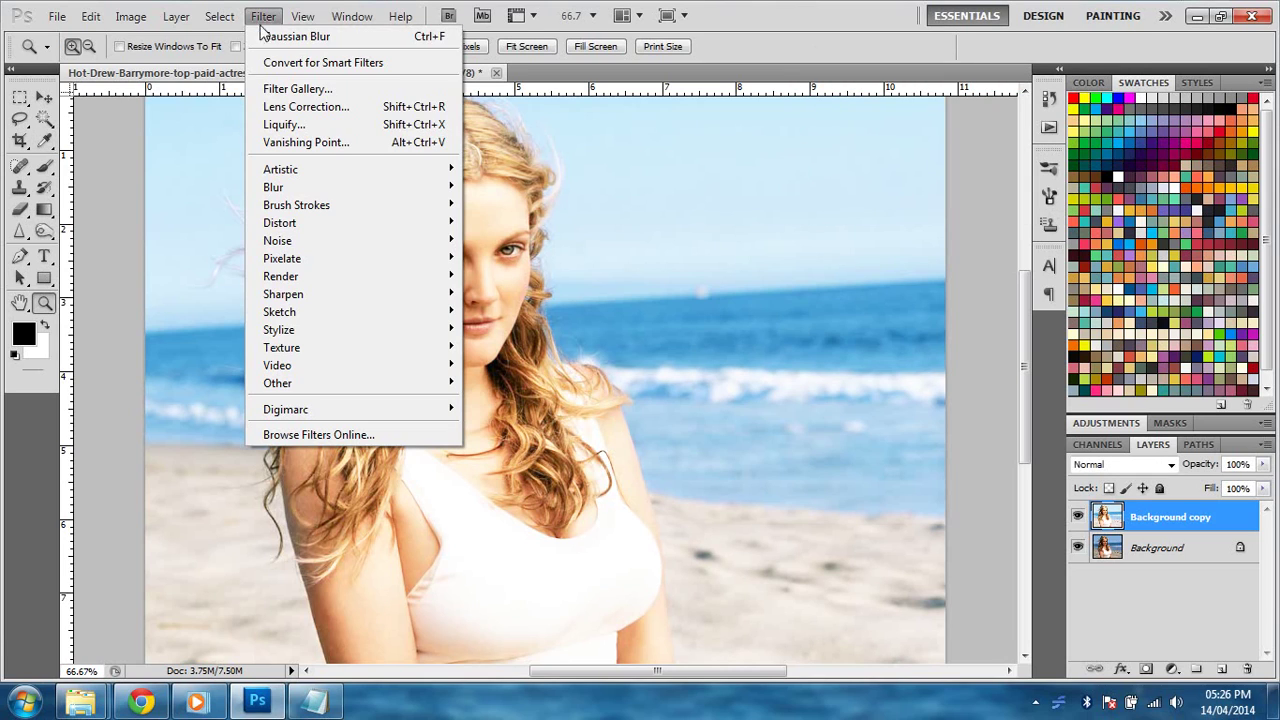
pyautogui.moveTo(300, 187)
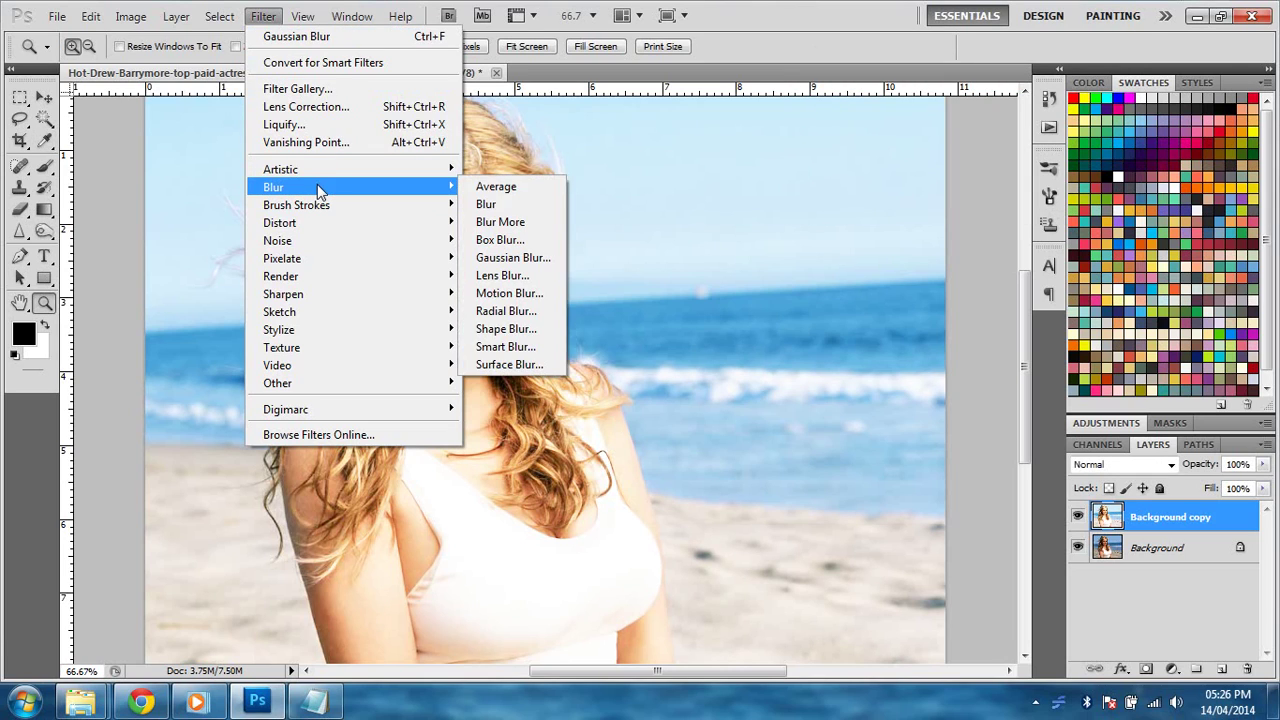
# Set a Gaussian Blur radius of about 8.9 pixels on the Background copy
pyautogui.click(512, 258)
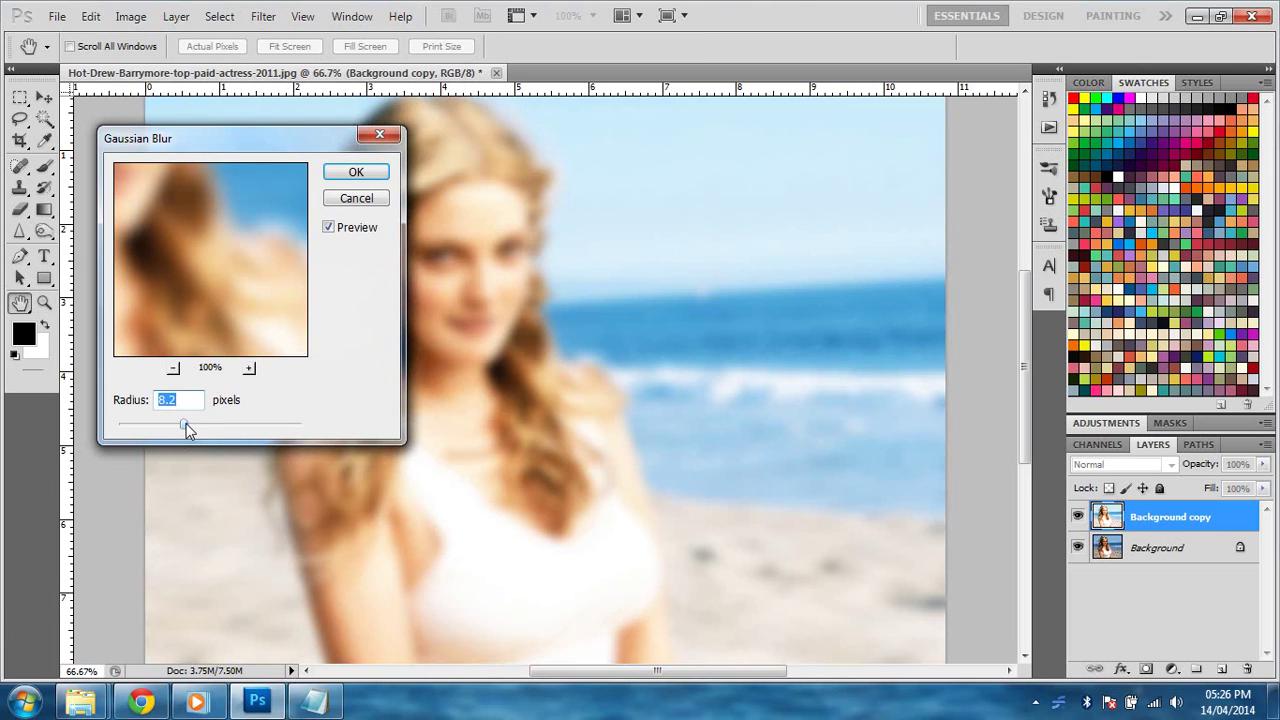
pyautogui.moveTo(184, 426); pyautogui.dragTo(190, 430)
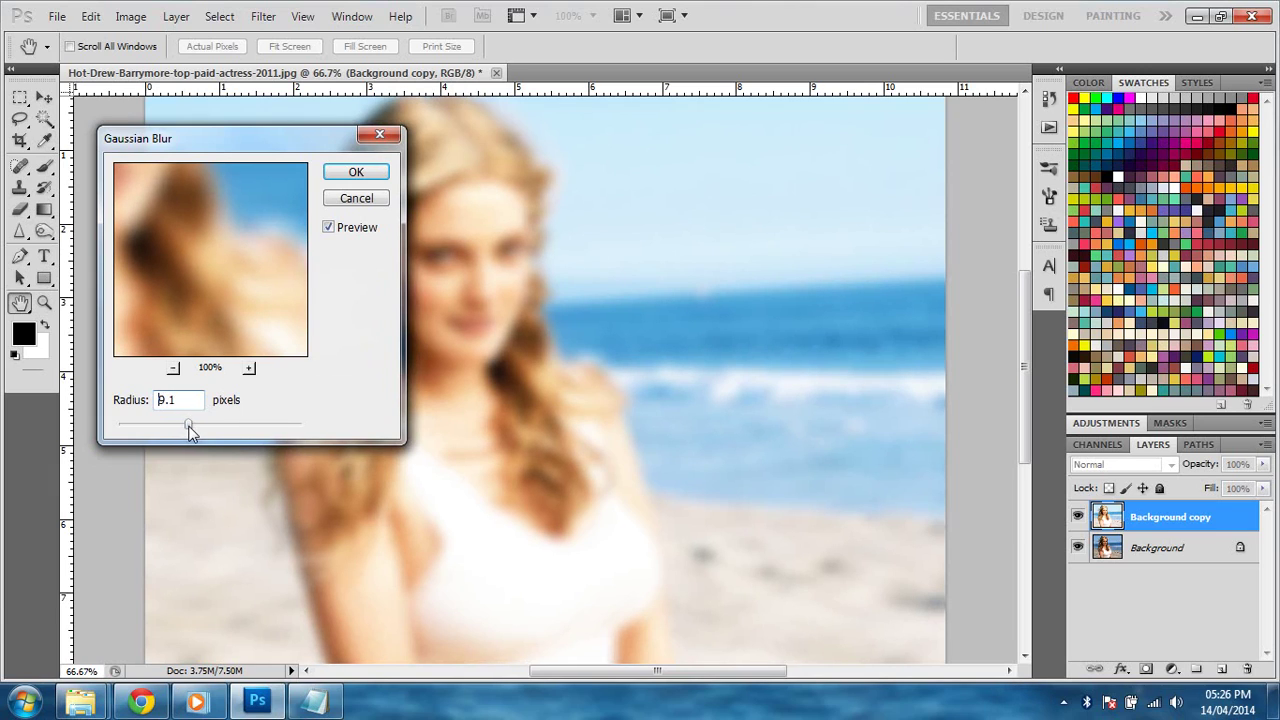
pyautogui.moveTo(191, 432); pyautogui.dragTo(189, 431)
# Apply the blur and switch the copy layer's blend mode to Soft Light
pyautogui.click(350, 178)
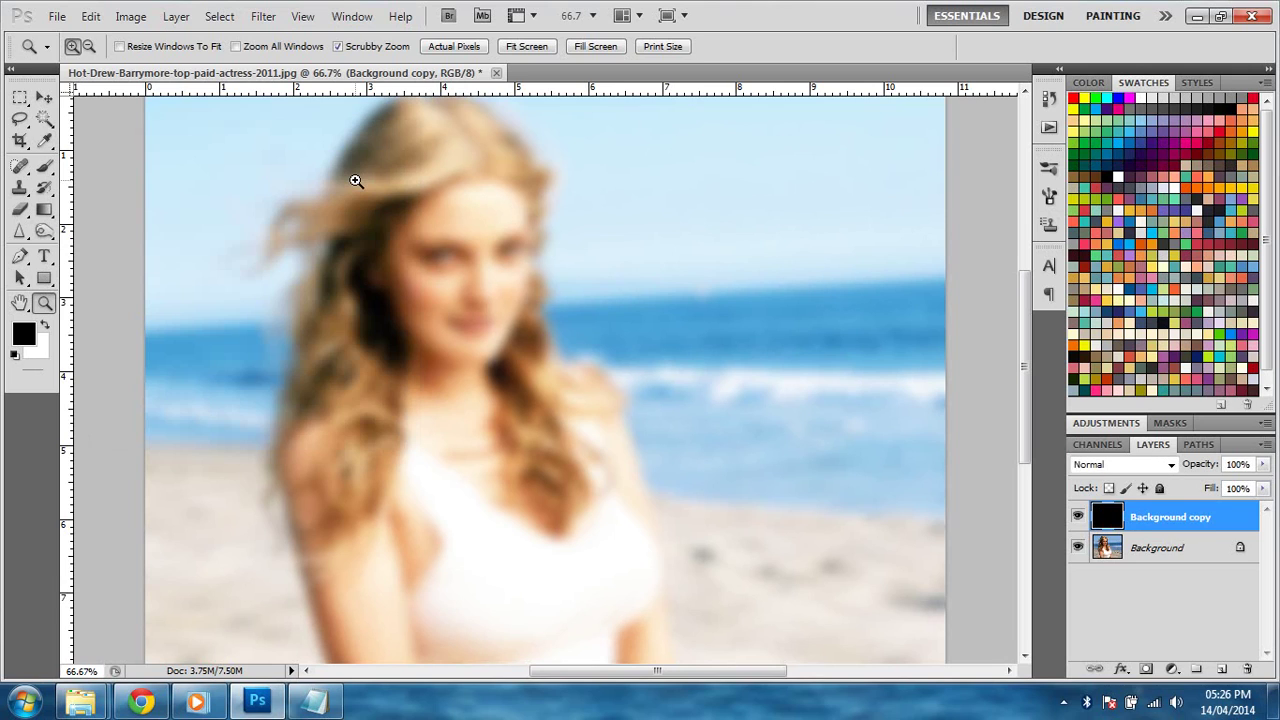
pyautogui.click(1120, 464)
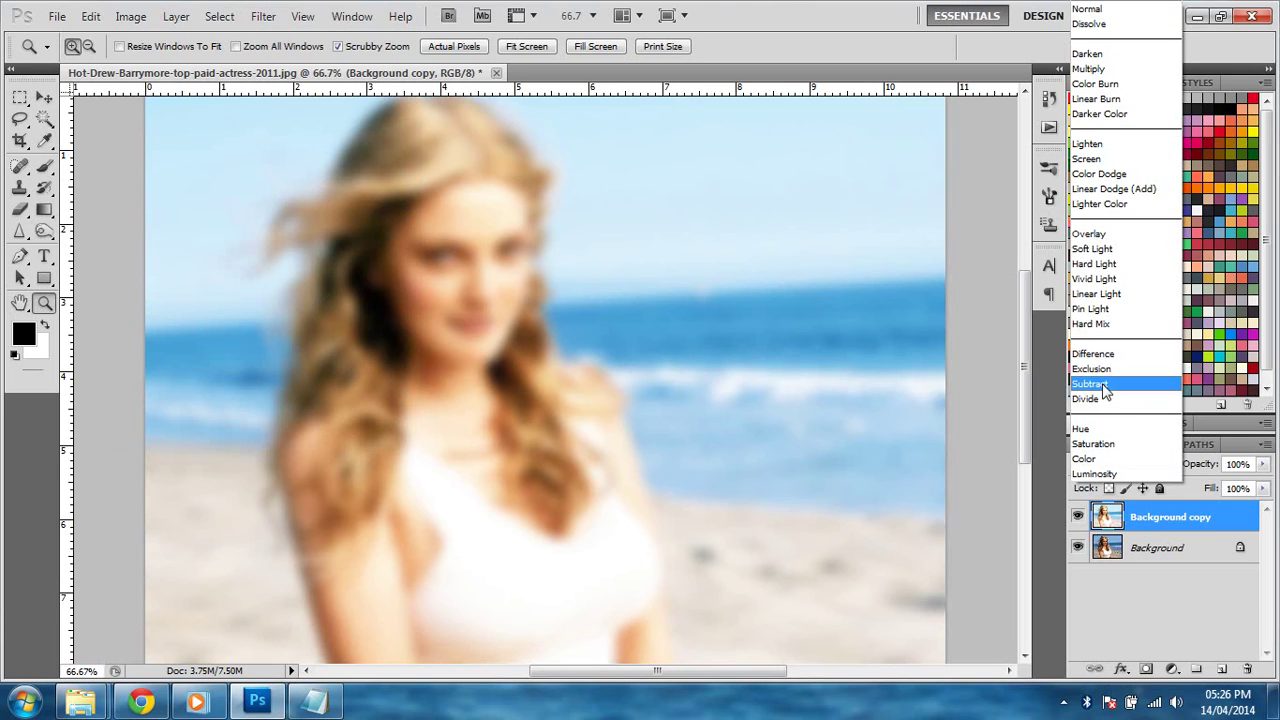
pyautogui.click(1100, 252)
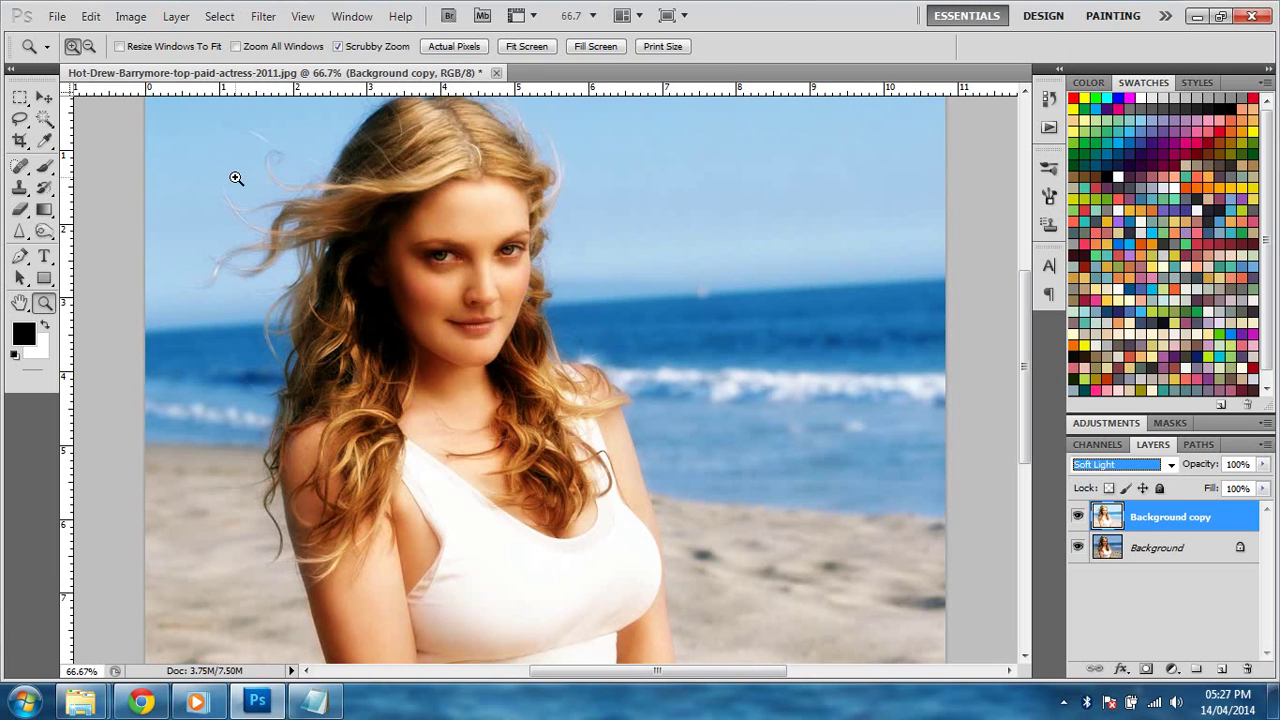
# Zoom in on the hair and face to check the glow, then fit the photo on screen
pyautogui.moveTo(234, 177); pyautogui.dragTo(588, 208)
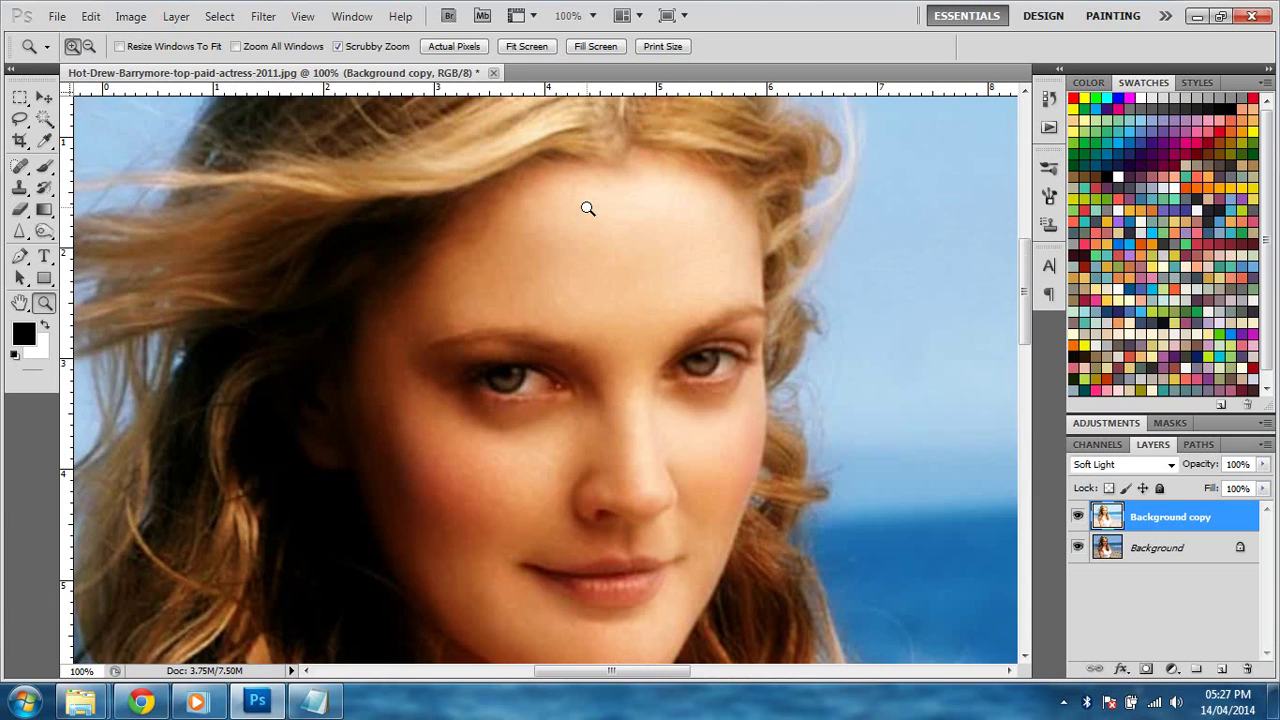
pyautogui.click(588, 208)
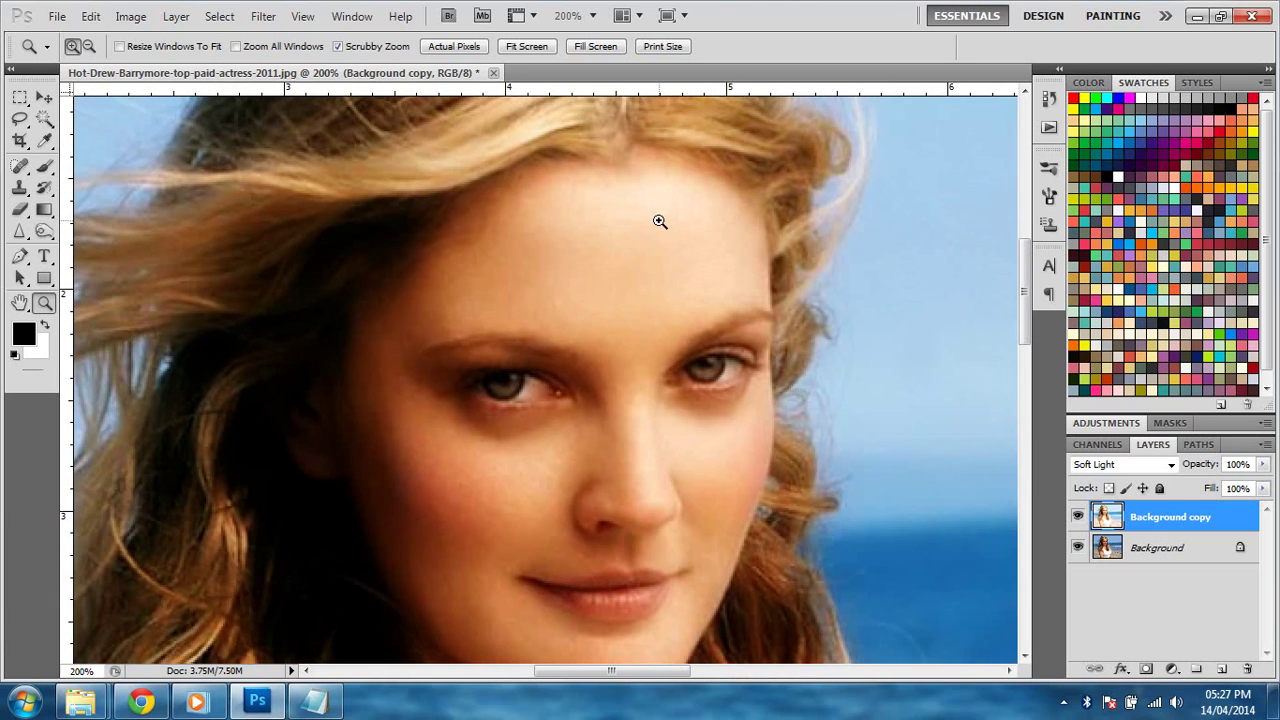
pyautogui.click(527, 47)
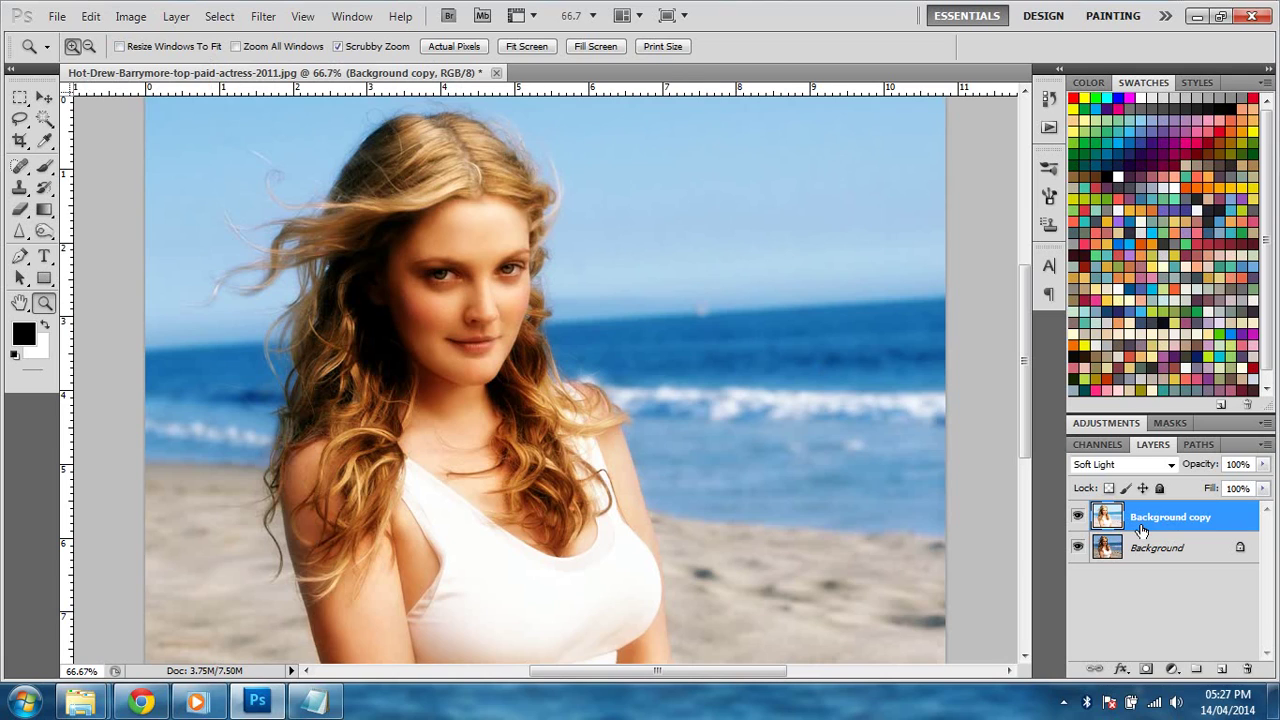
# Apply Auto Contrast and Auto Tone to the Soft Light glow layer
pyautogui.click(131, 17)
pyautogui.click(160, 107)
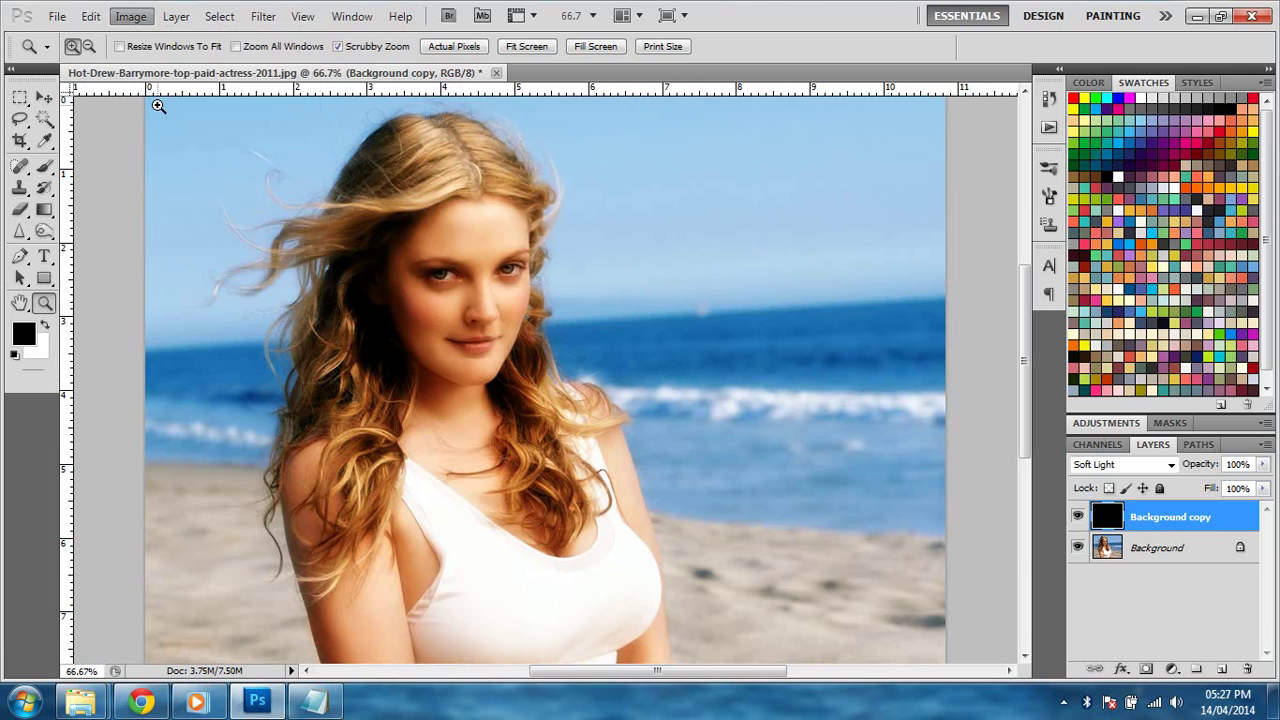
pyautogui.click(140, 17)
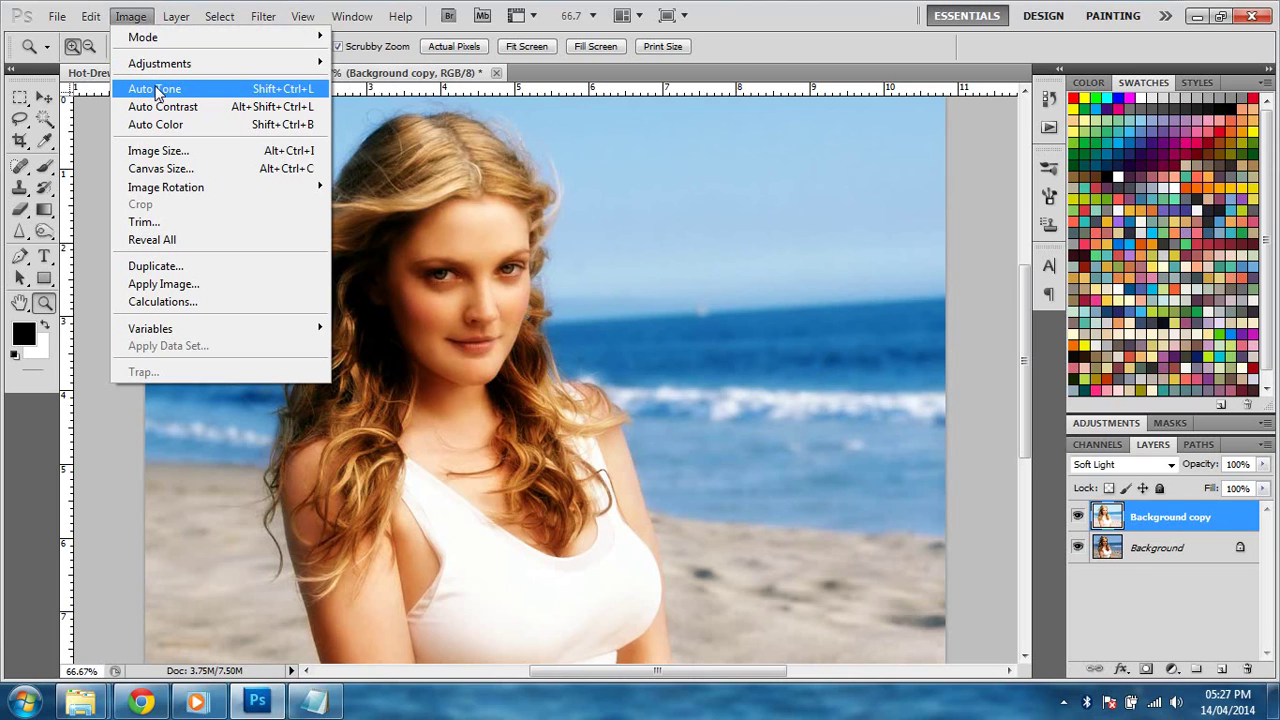
pyautogui.click(158, 89)
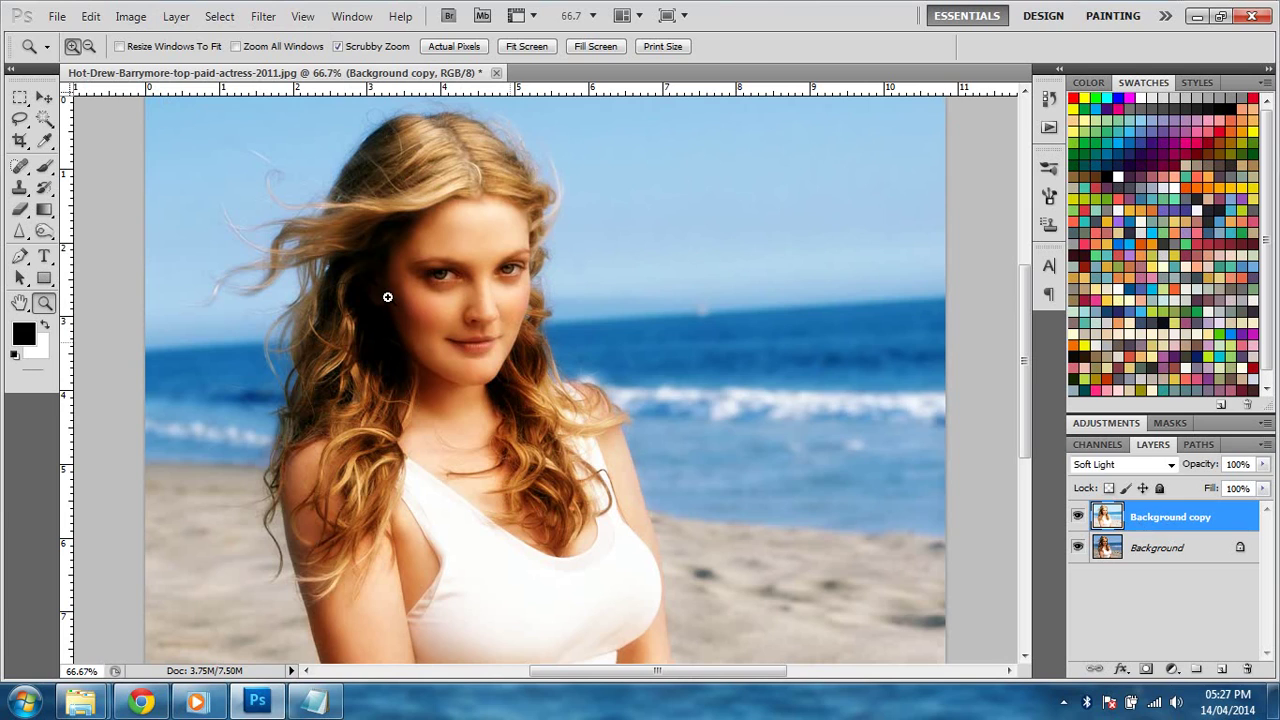
# Raise the glow layer's brightness to 54 with Brightness/Contrast
pyautogui.click(131, 17)
pyautogui.moveTo(160, 63)
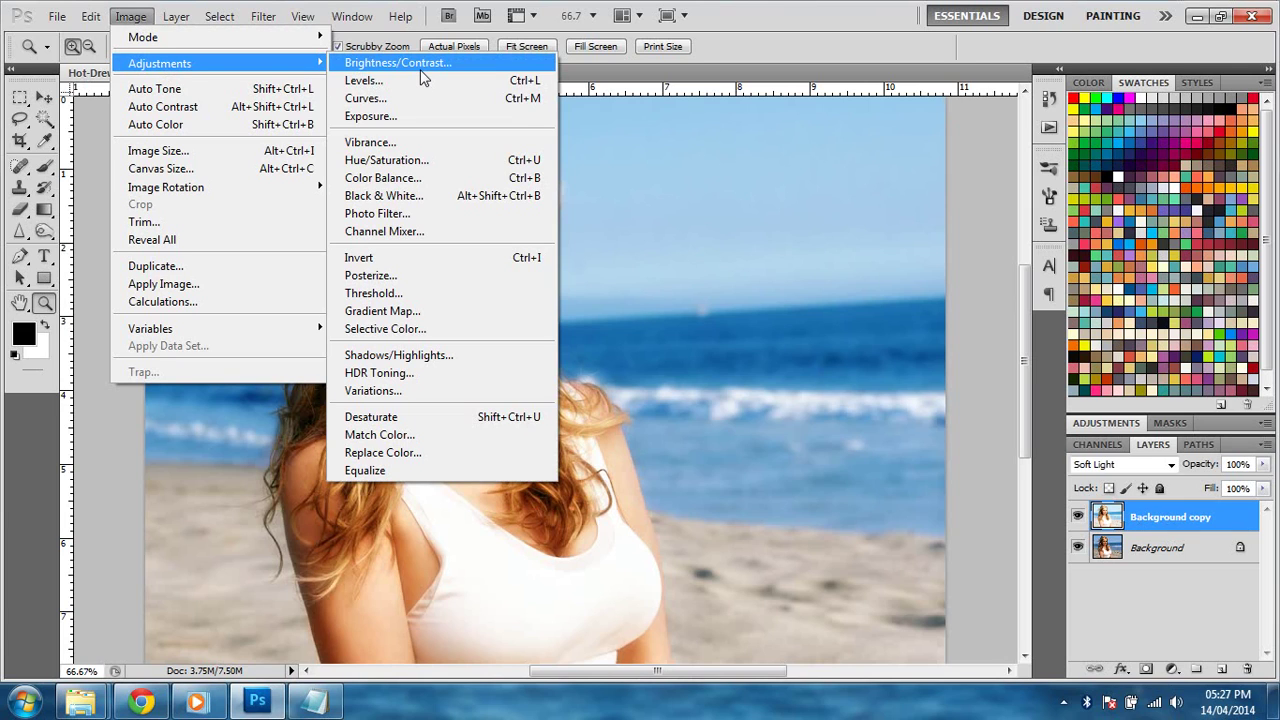
pyautogui.click(423, 68)
pyautogui.click(963, 124)
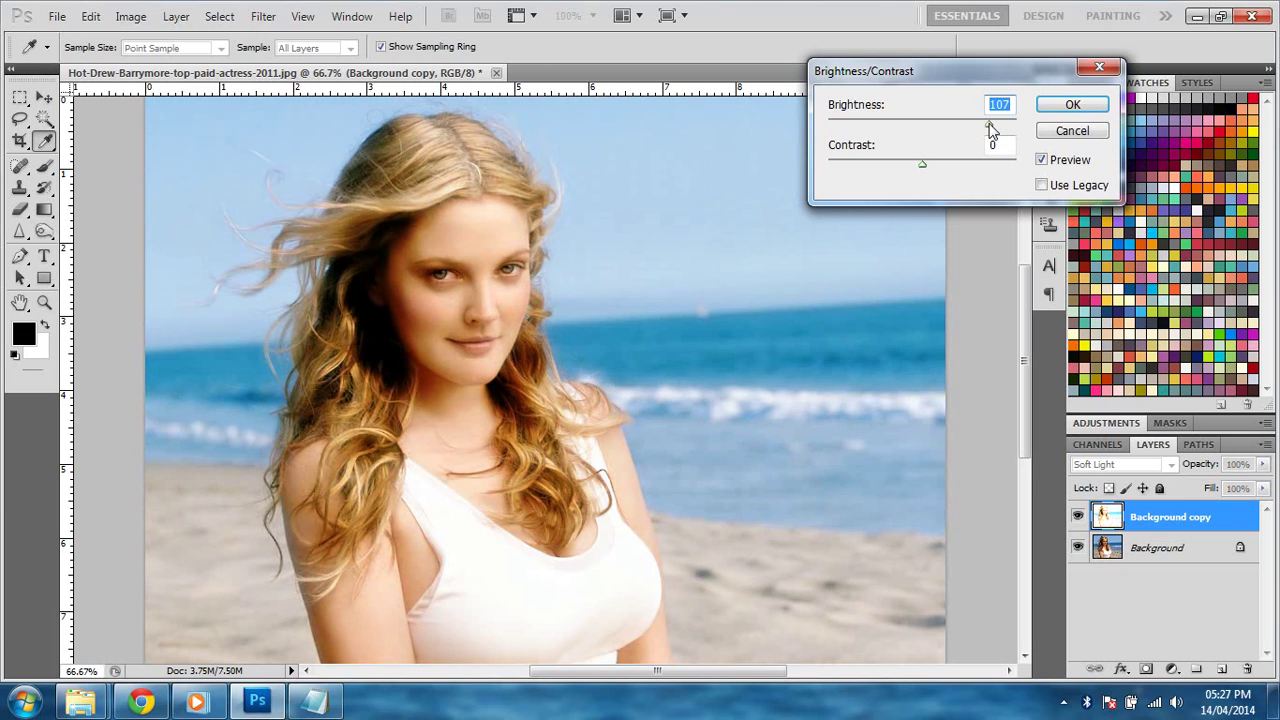
pyautogui.click(957, 124)
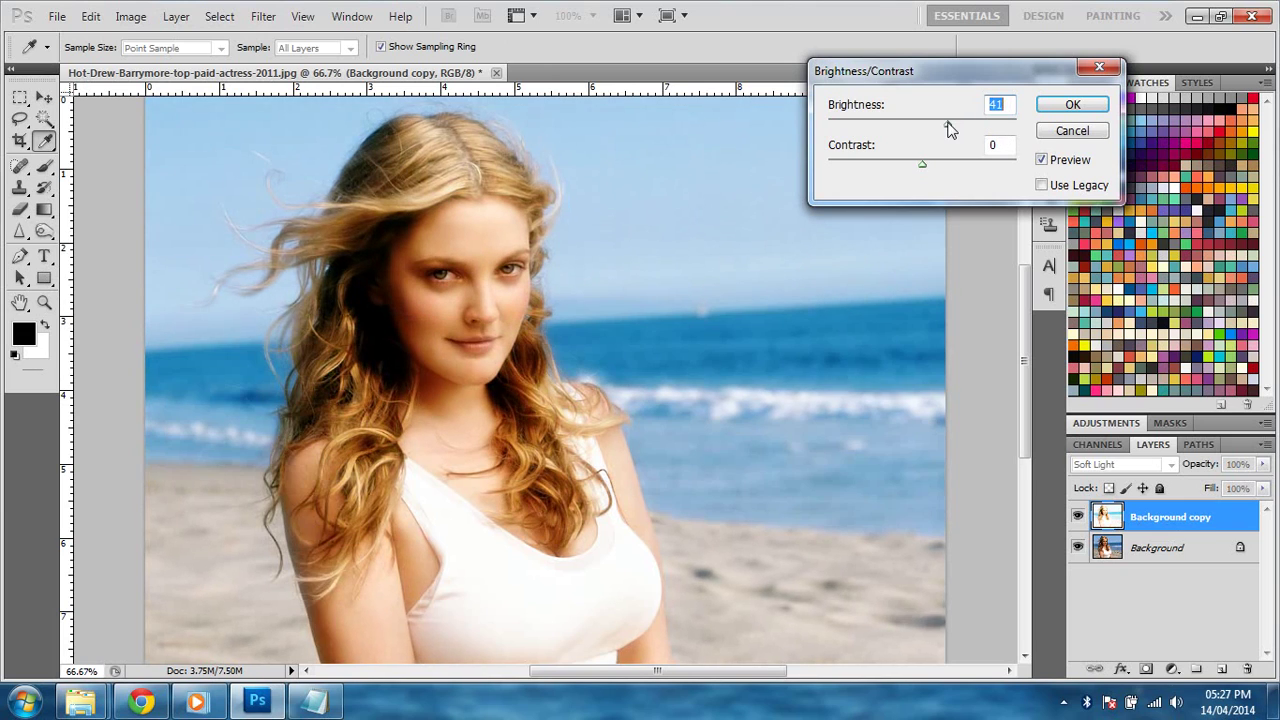
pyautogui.moveTo(948, 125); pyautogui.dragTo(957, 125)
pyautogui.click(1066, 105)
pyautogui.press('z')
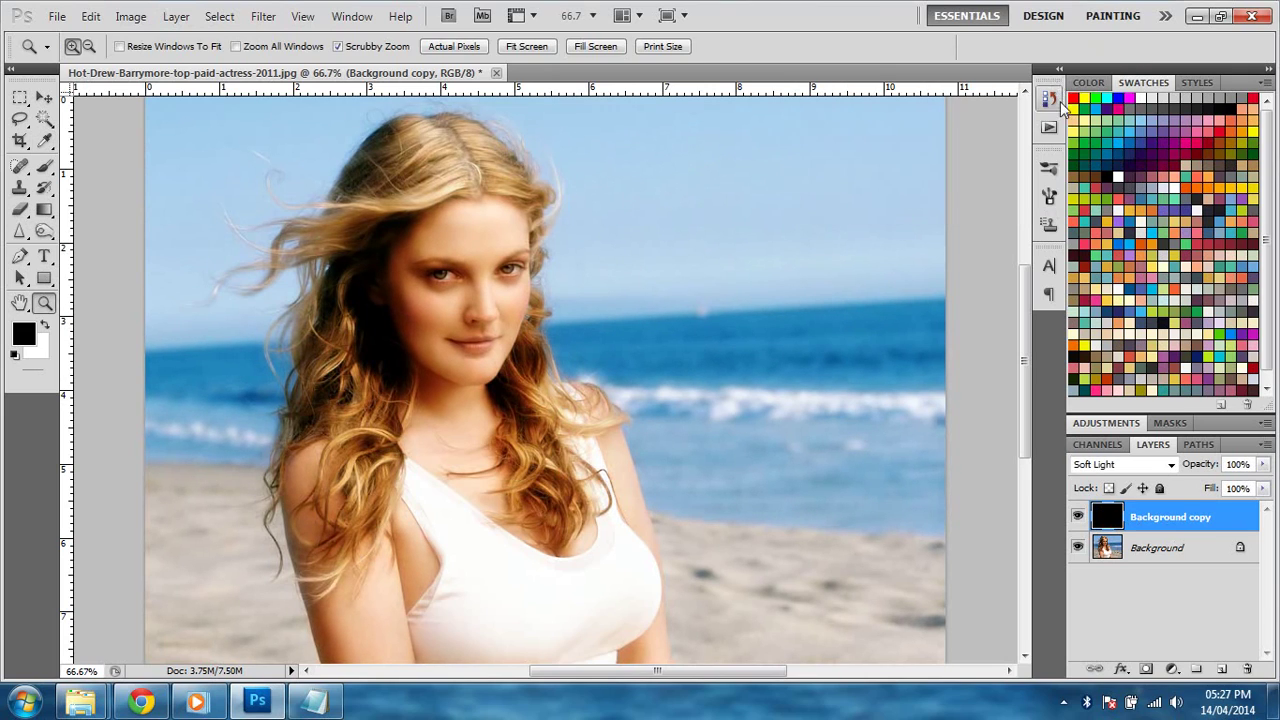
pyautogui.hotkey('alt', 'i')
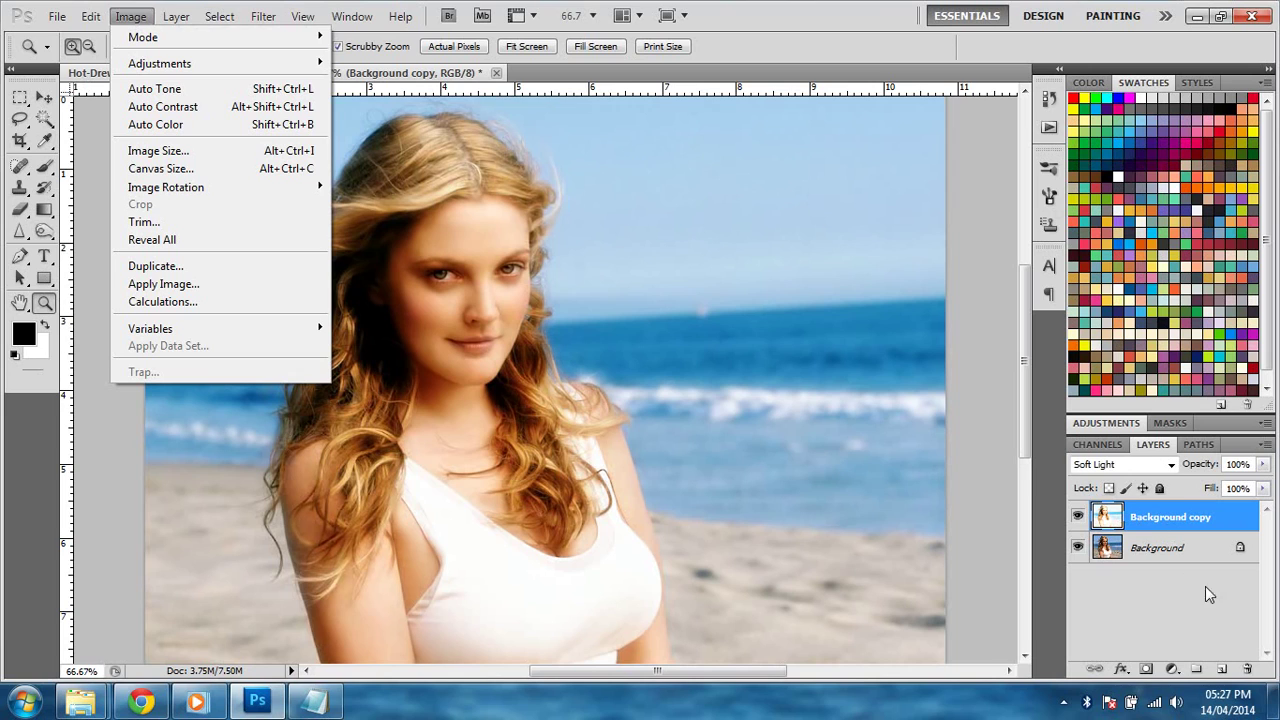
pyautogui.rightClick(1181, 513)
pyautogui.rightClick(1152, 548)
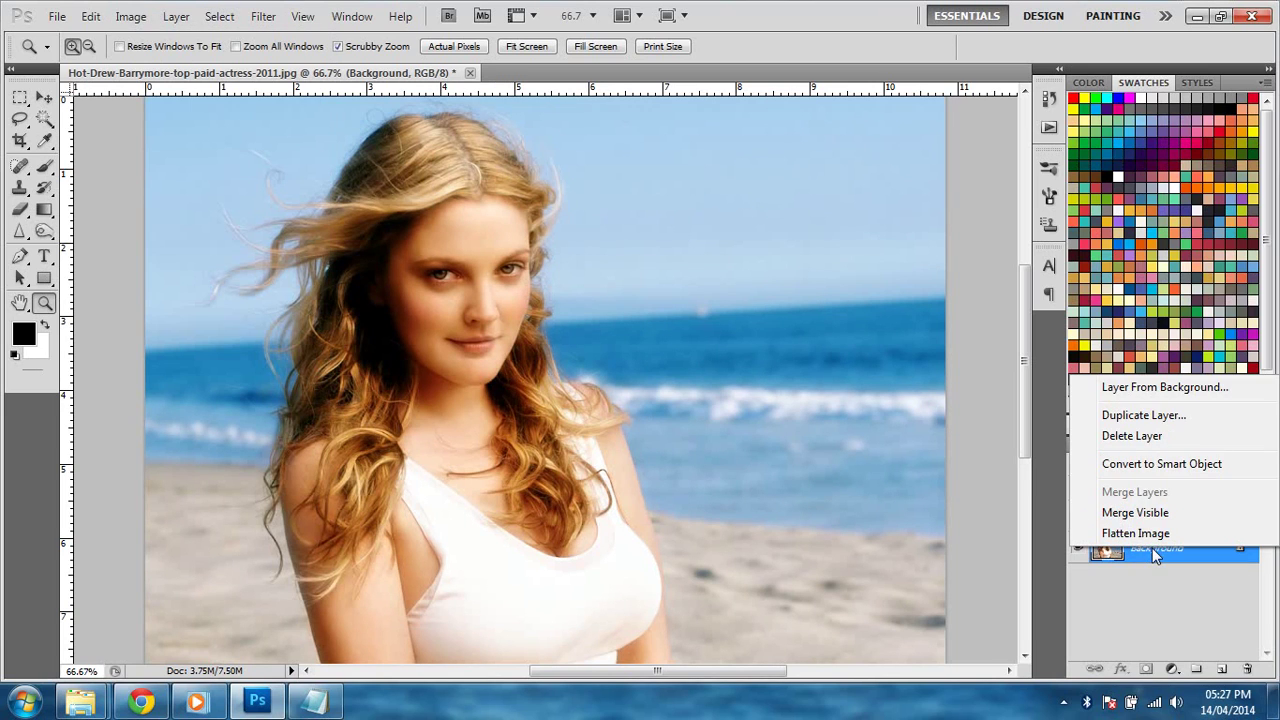
pyautogui.click(1140, 416)
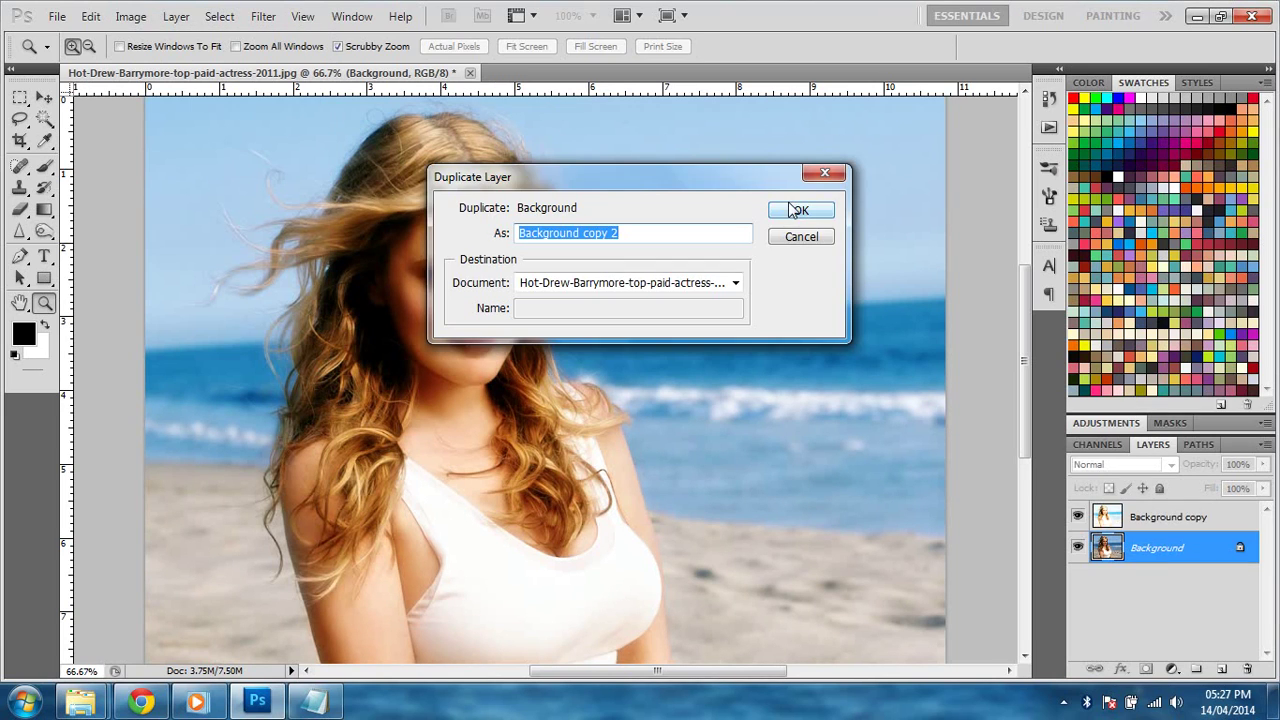
pyautogui.click(795, 210)
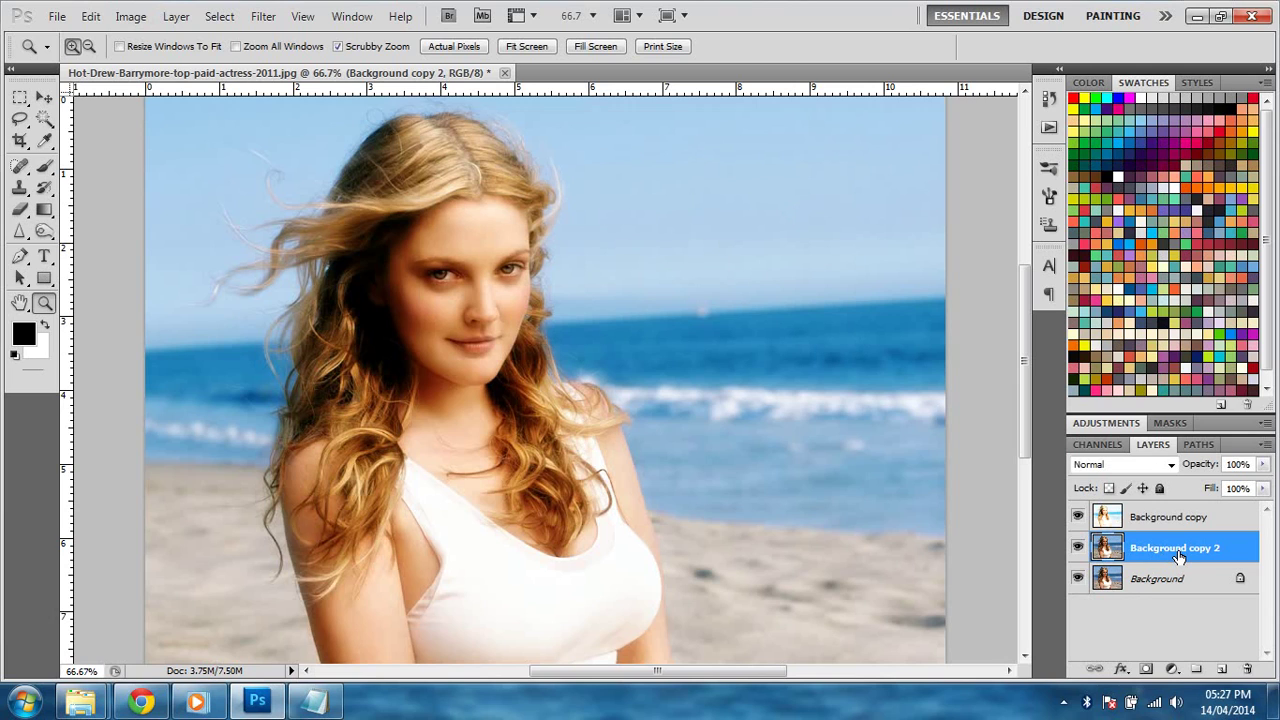
pyautogui.moveTo(1178, 557); pyautogui.dragTo(1161, 511)
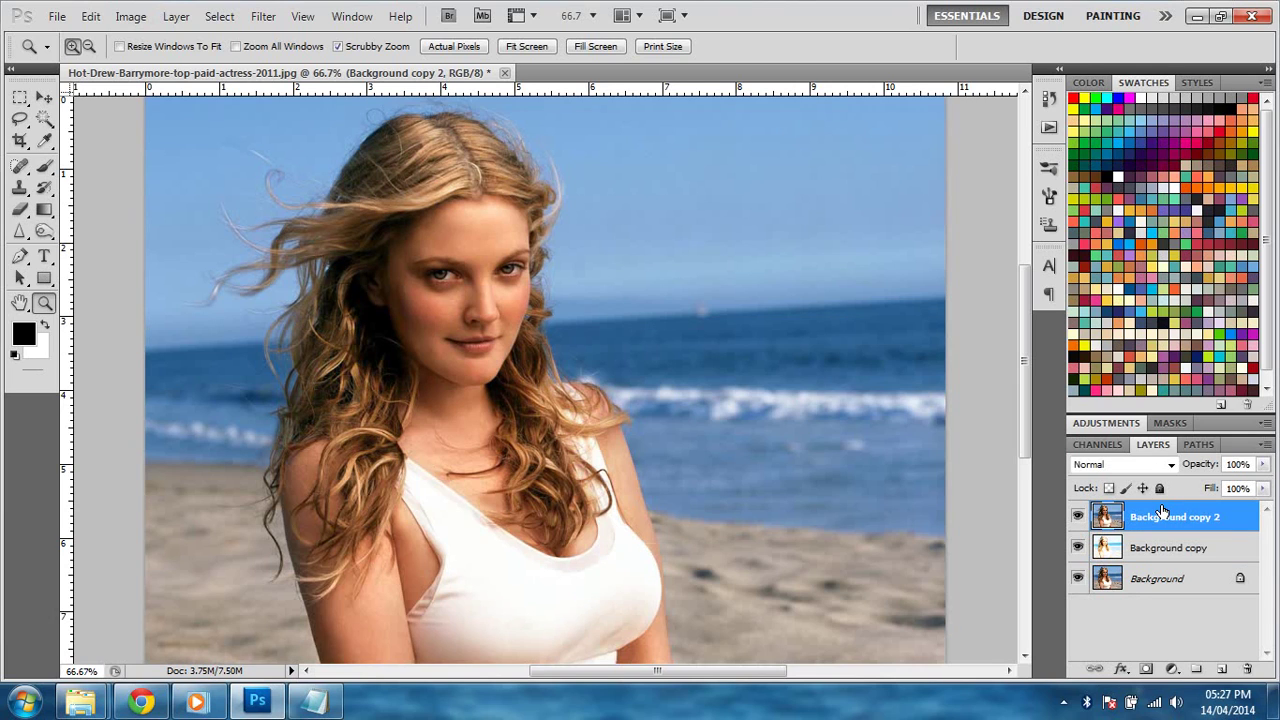
pyautogui.click(1078, 517)
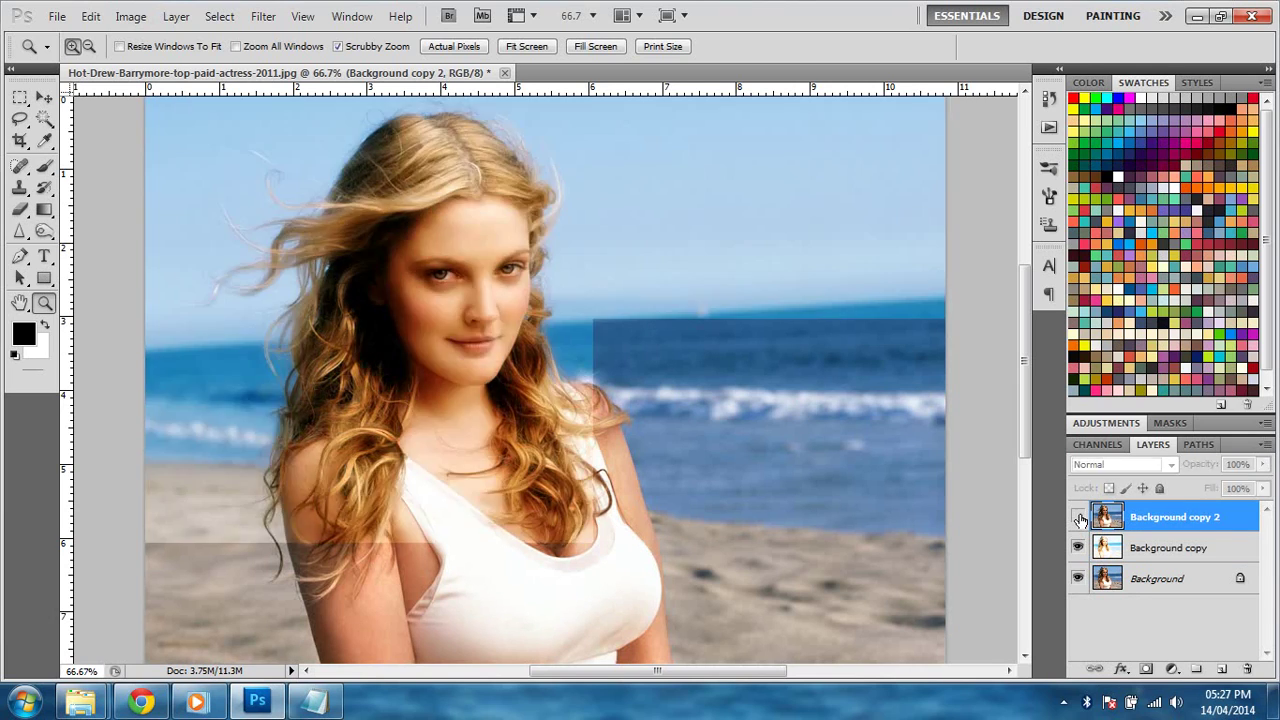
pyautogui.click(1078, 517)
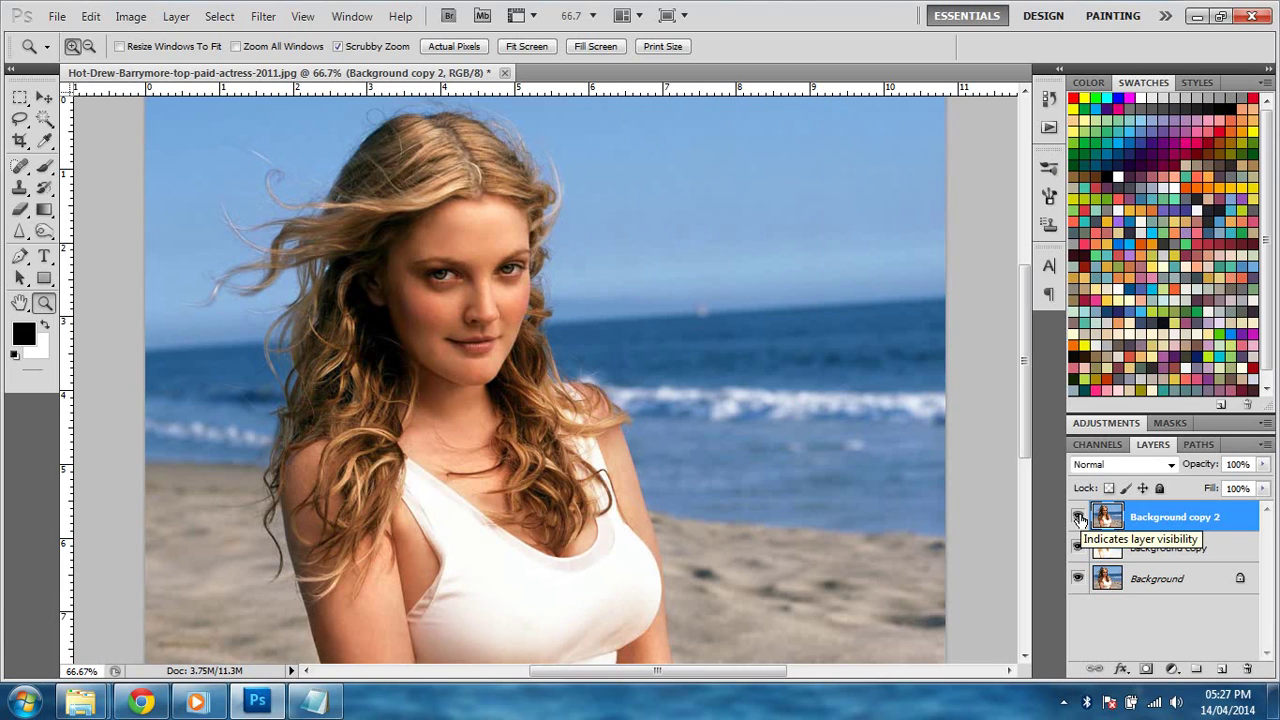
# Select the Gradient tool with the Foreground to Transparent preset
pyautogui.click(44, 209)
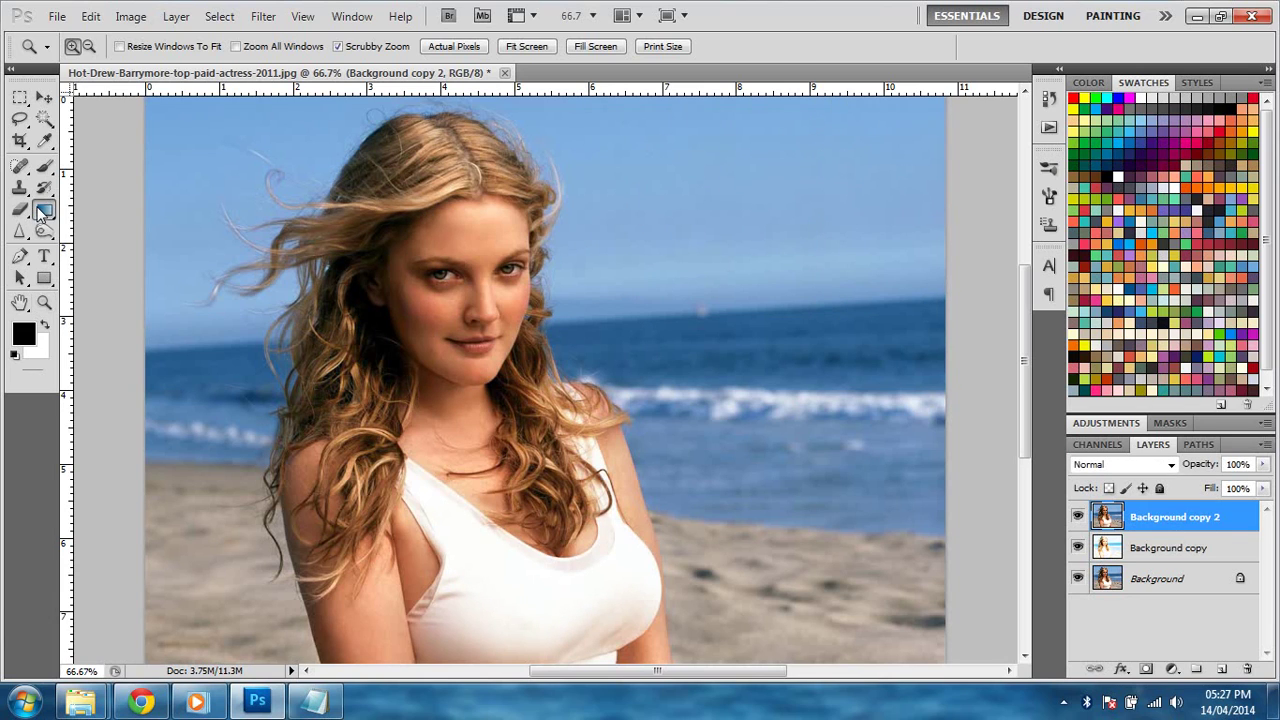
pyautogui.click(139, 47)
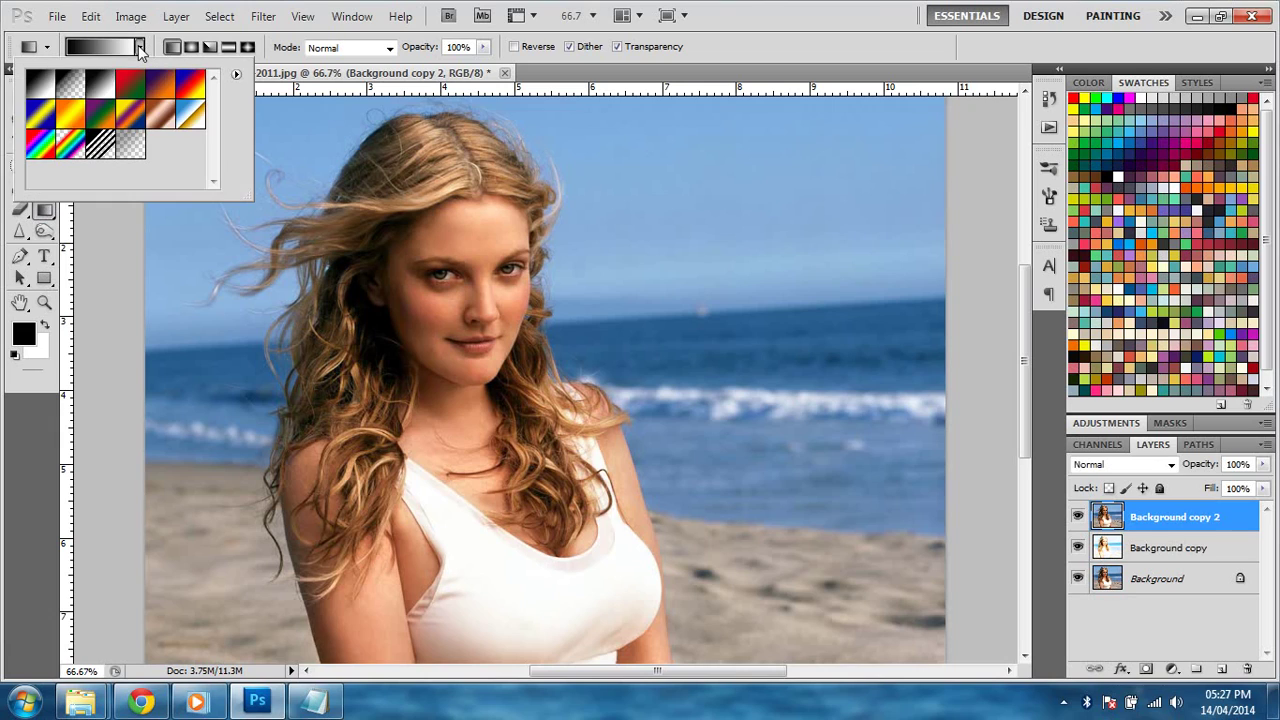
pyautogui.click(47, 90)
pyautogui.click(72, 87)
pyautogui.doubleClick(72, 87)
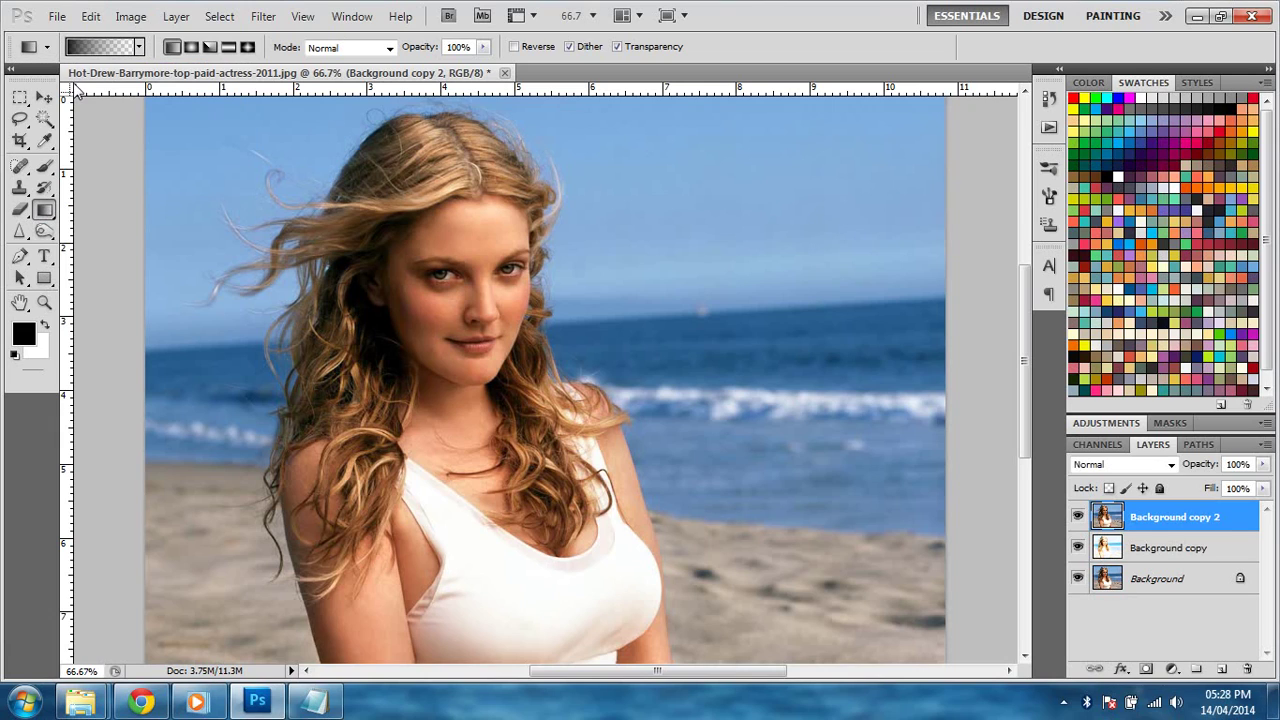
# In the Gradient Editor, change the left colour stop from black to white
pyautogui.click(103, 48)
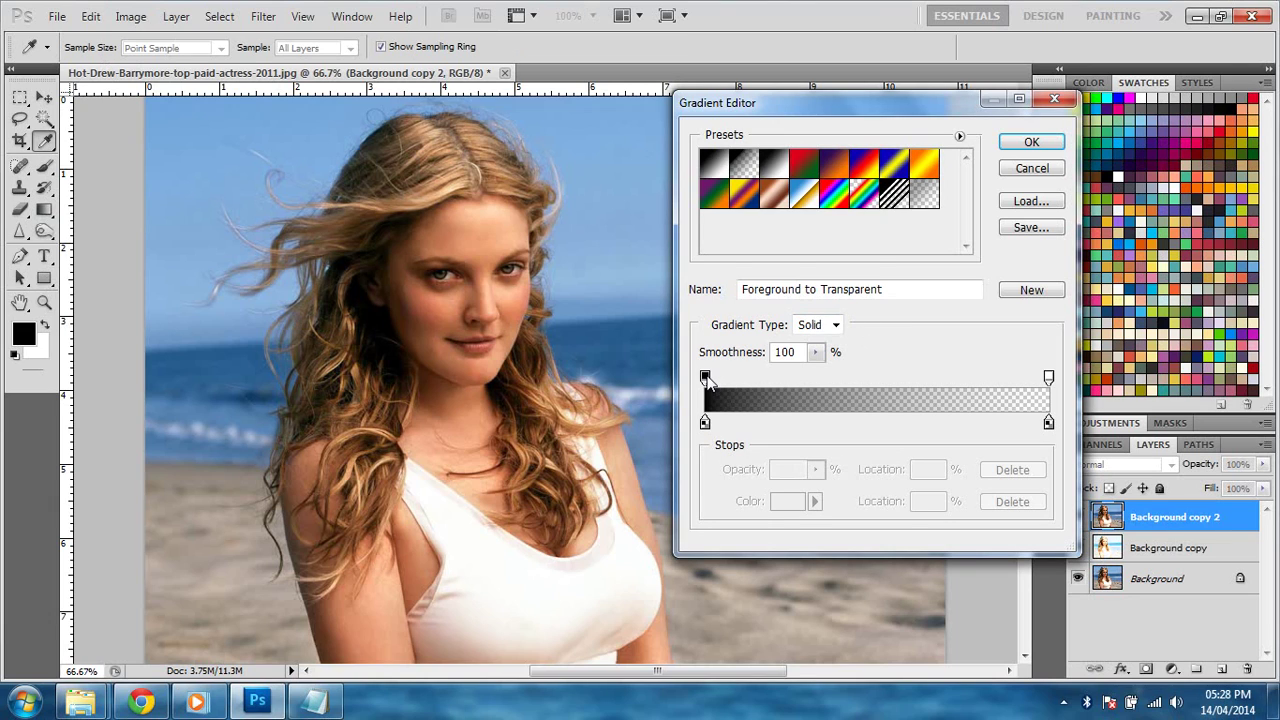
pyautogui.click(705, 377)
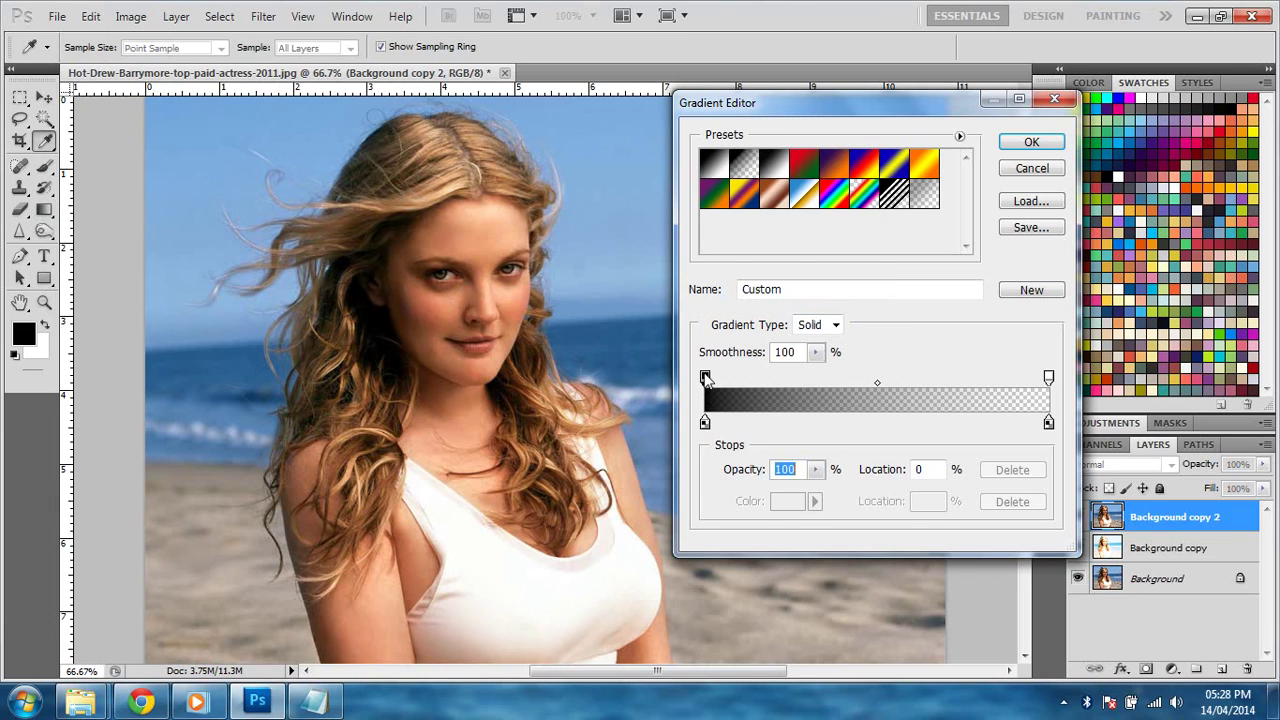
pyautogui.click(705, 423)
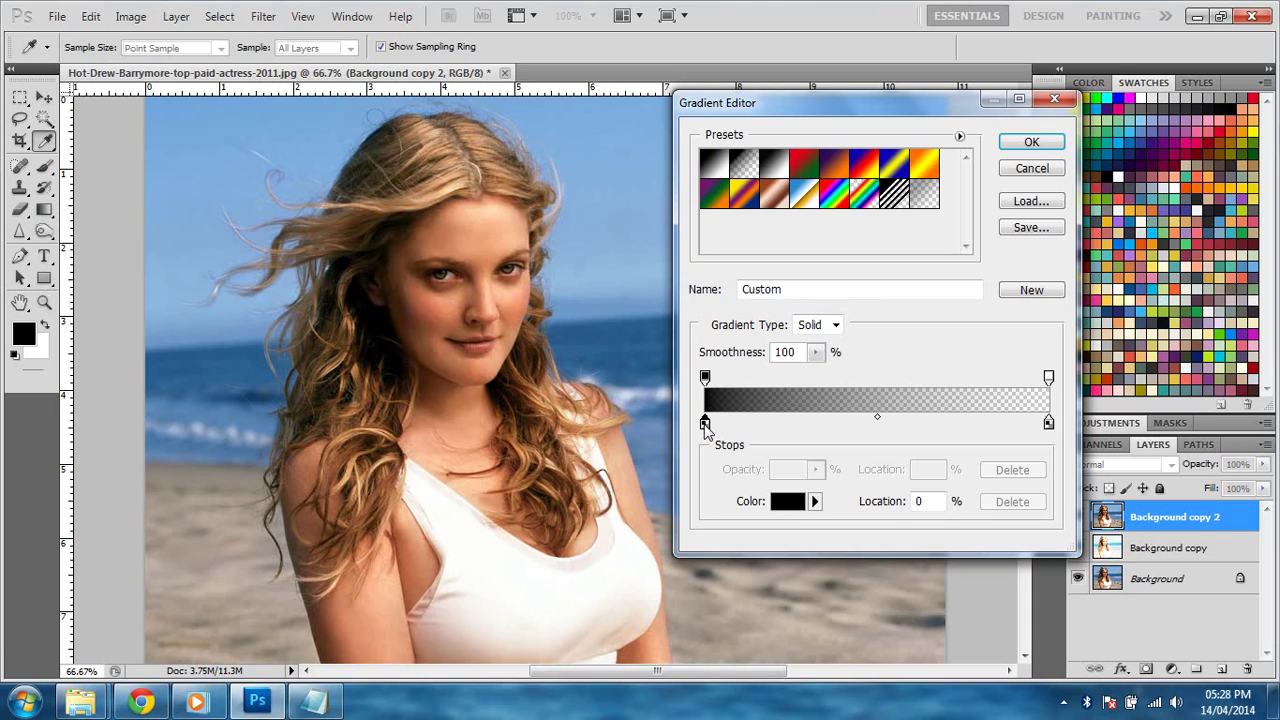
pyautogui.doubleClick(705, 423)
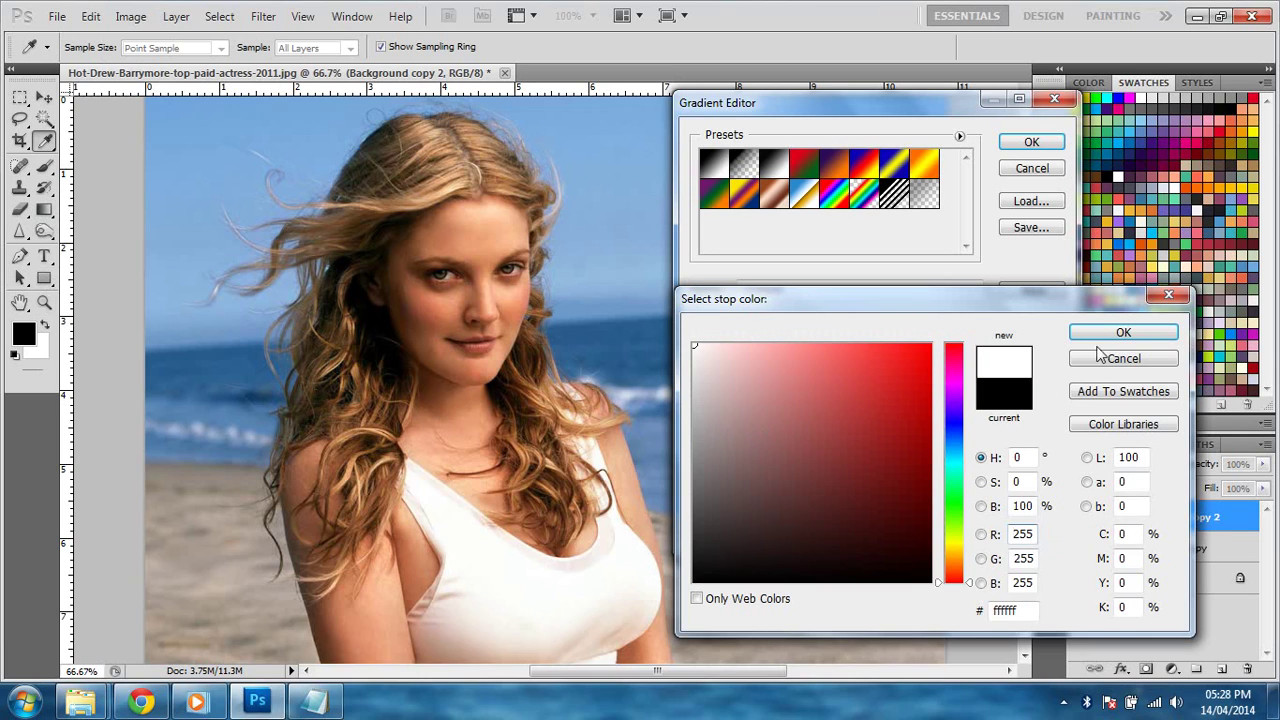
pyautogui.click(1080, 332)
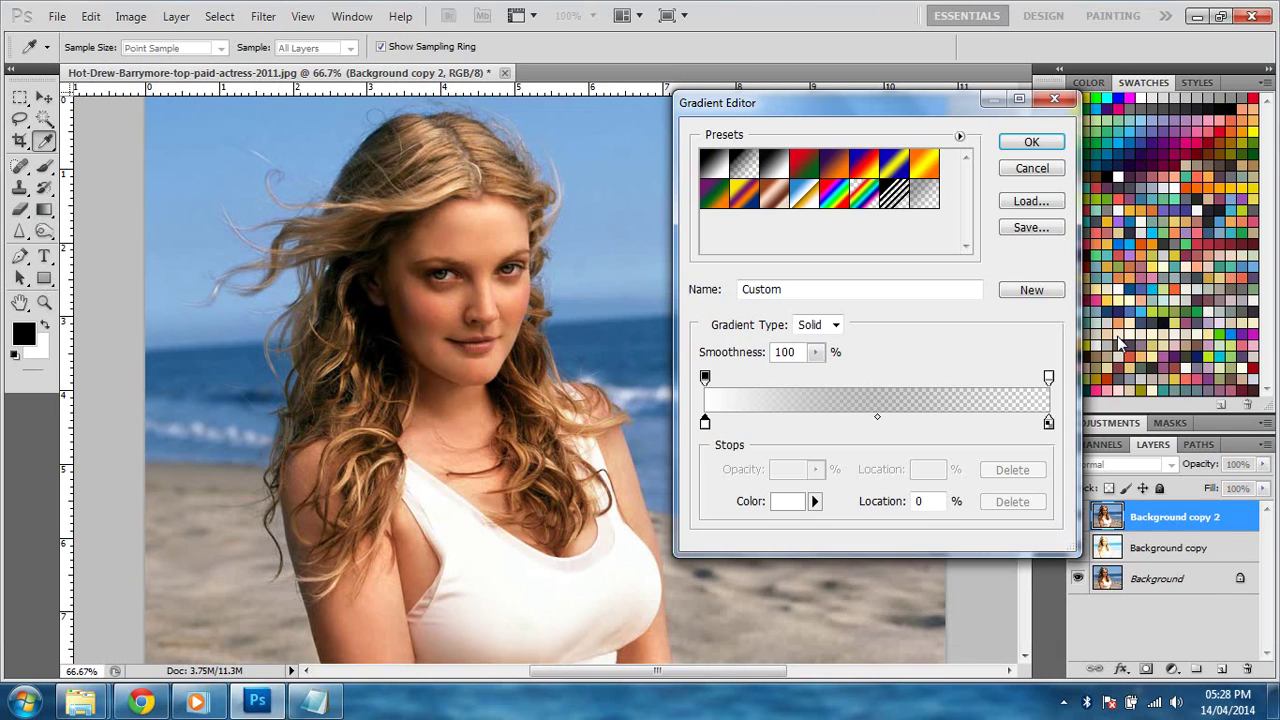
pyautogui.click(1031, 142)
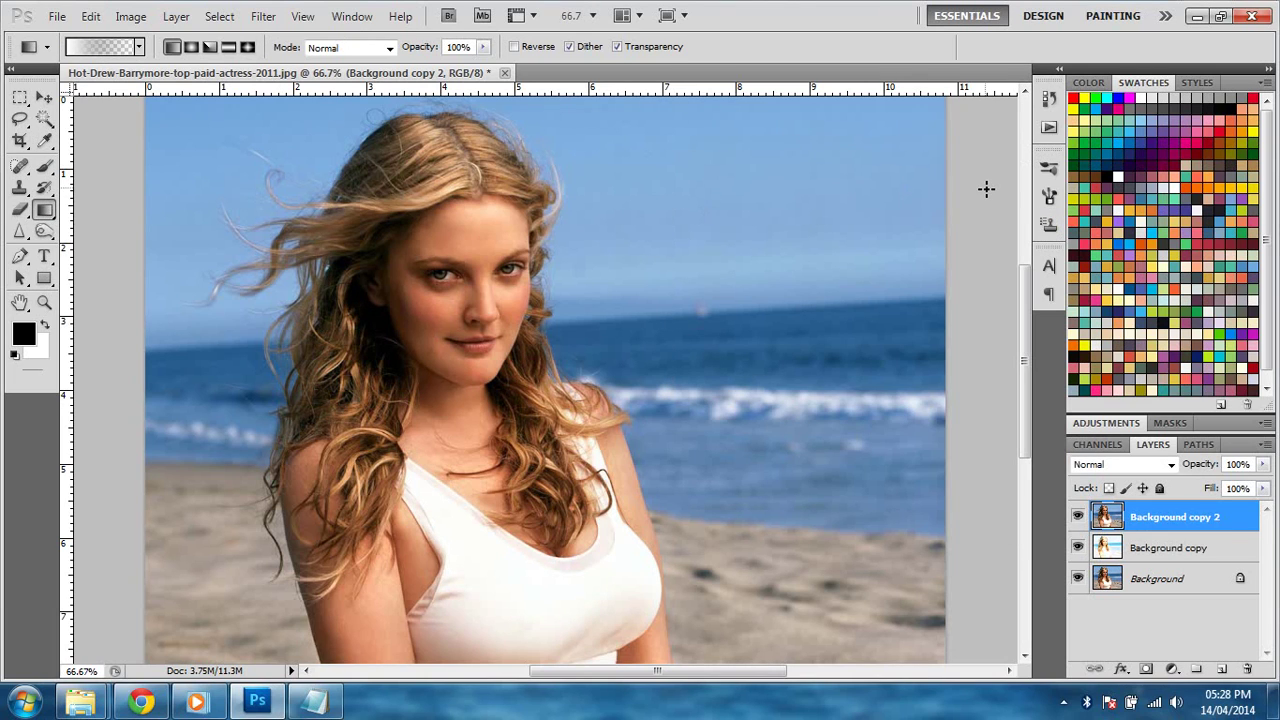
# Draw a gradient from the top-right toward her face, then undo the greyish result
pyautogui.moveTo(968, 102); pyautogui.dragTo(545, 357)
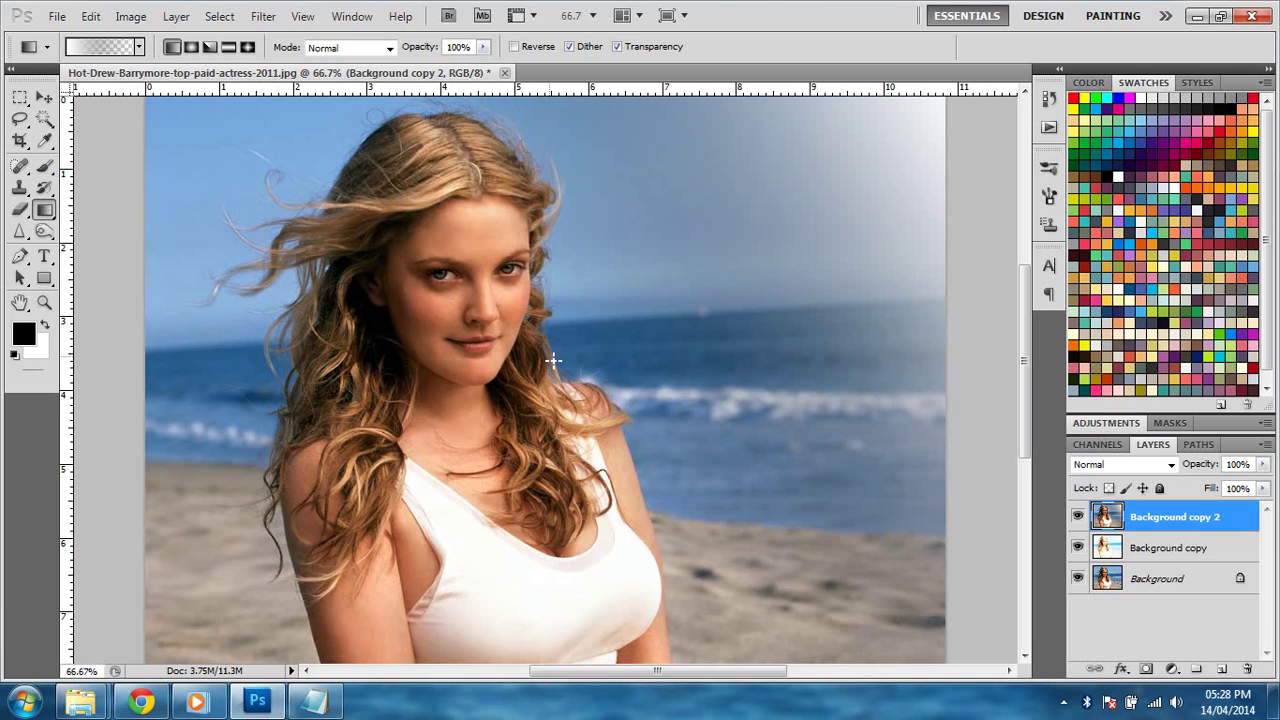
pyautogui.click(91, 17)
pyautogui.click(120, 35)
# Make the gradient's right colour stop white as well, fading to transparent
pyautogui.click(100, 47)
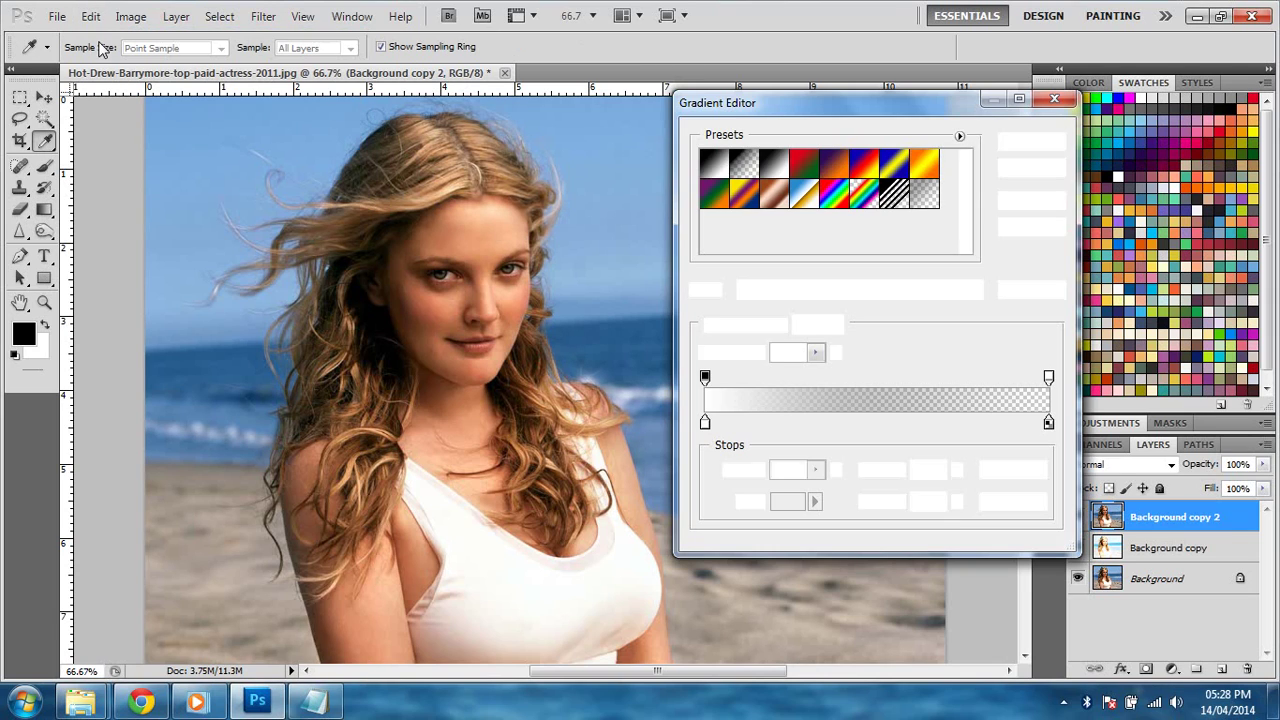
pyautogui.click(1048, 422)
pyautogui.doubleClick(1048, 423)
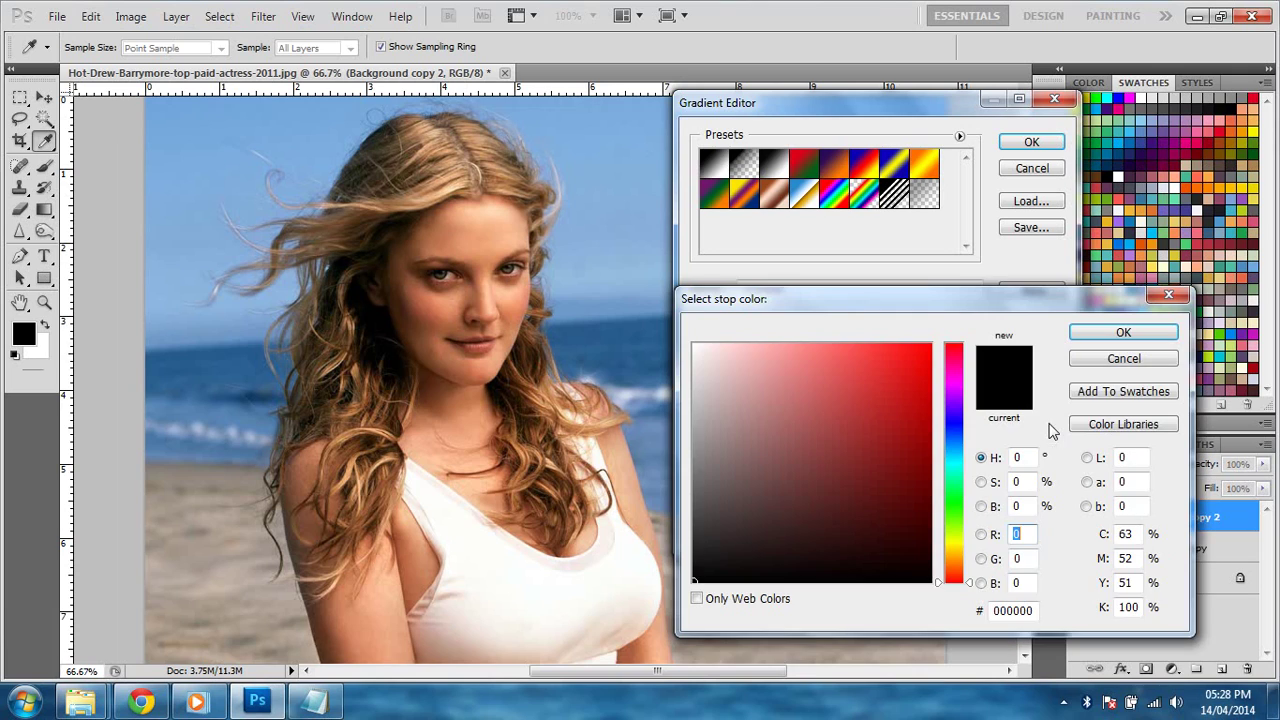
pyautogui.moveTo(786, 406); pyautogui.dragTo(632, 310)
pyautogui.click(1150, 333)
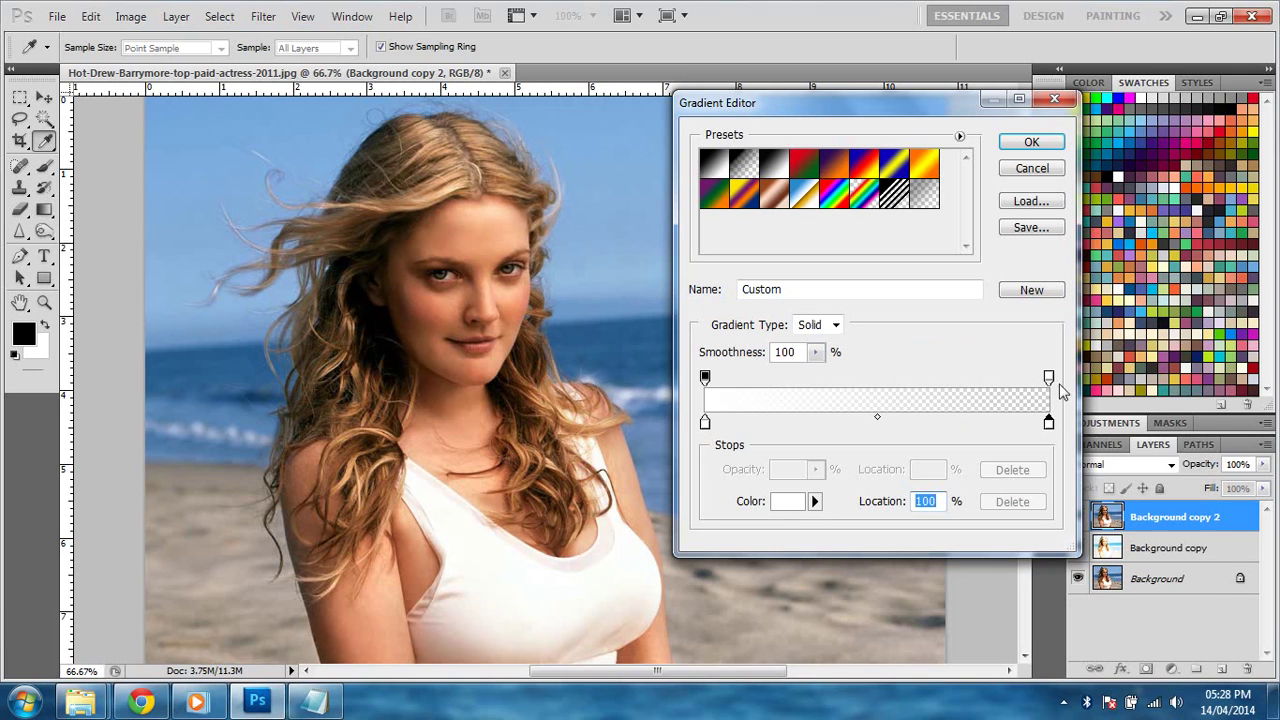
pyautogui.click(1031, 142)
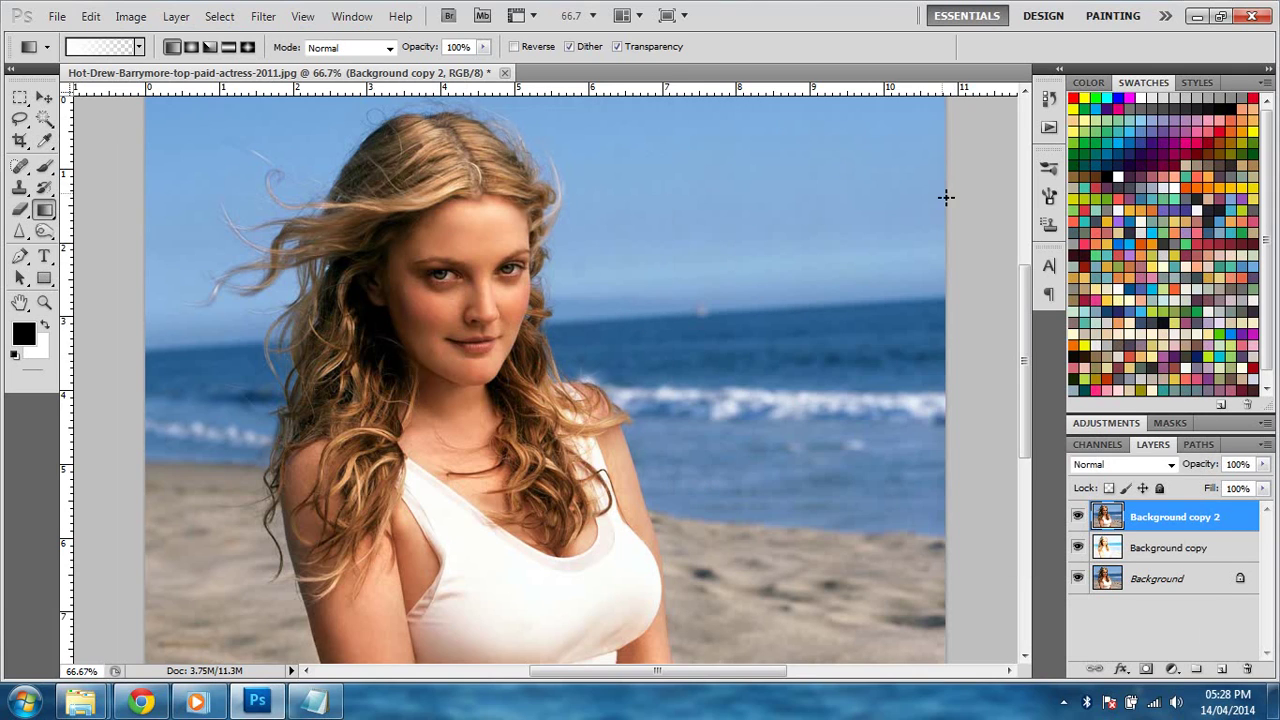
# Drag the white gradient from the top-right corner downward and blend the layer as Soft Light
pyautogui.moveTo(990, 118); pyautogui.dragTo(160, 575)
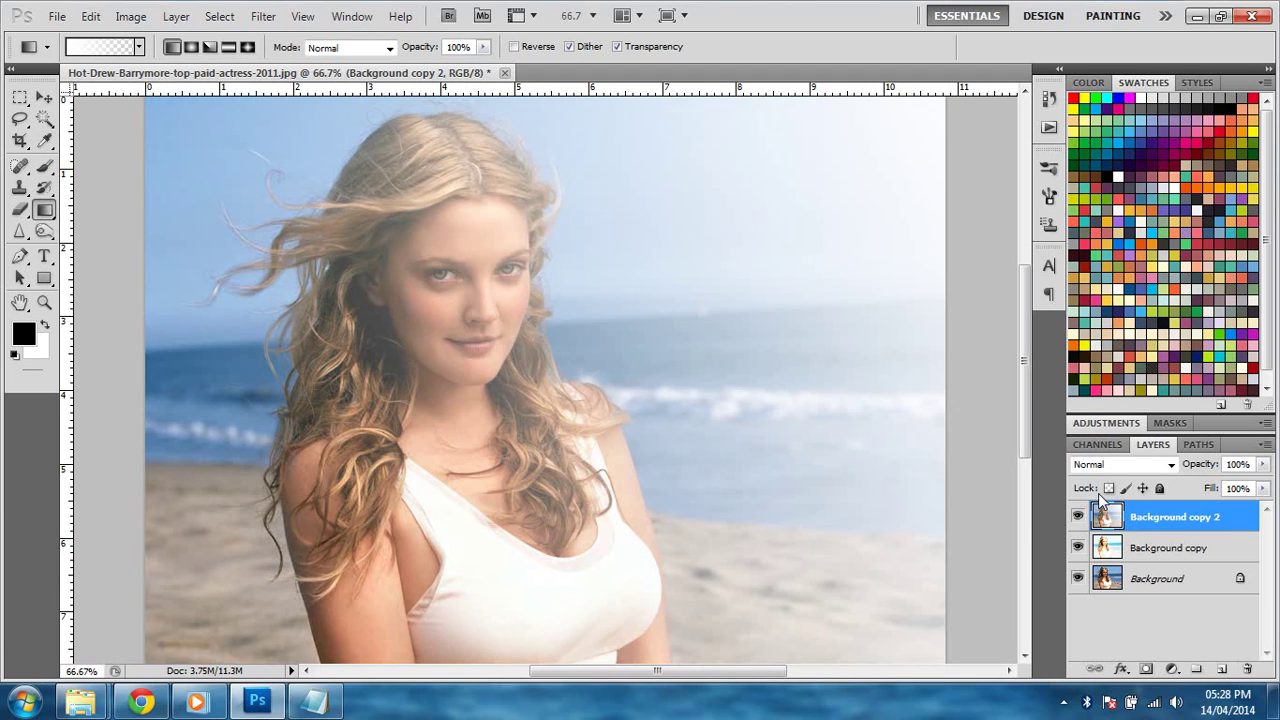
pyautogui.click(1160, 464)
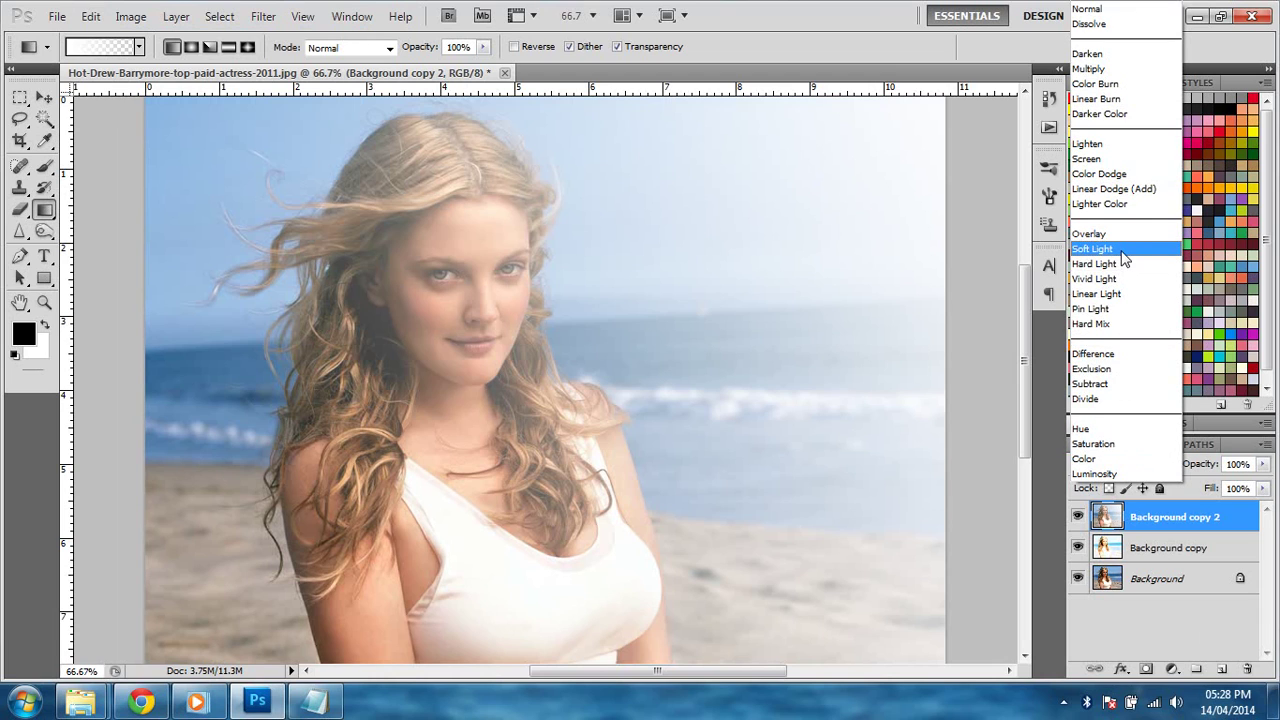
pyautogui.click(1124, 258)
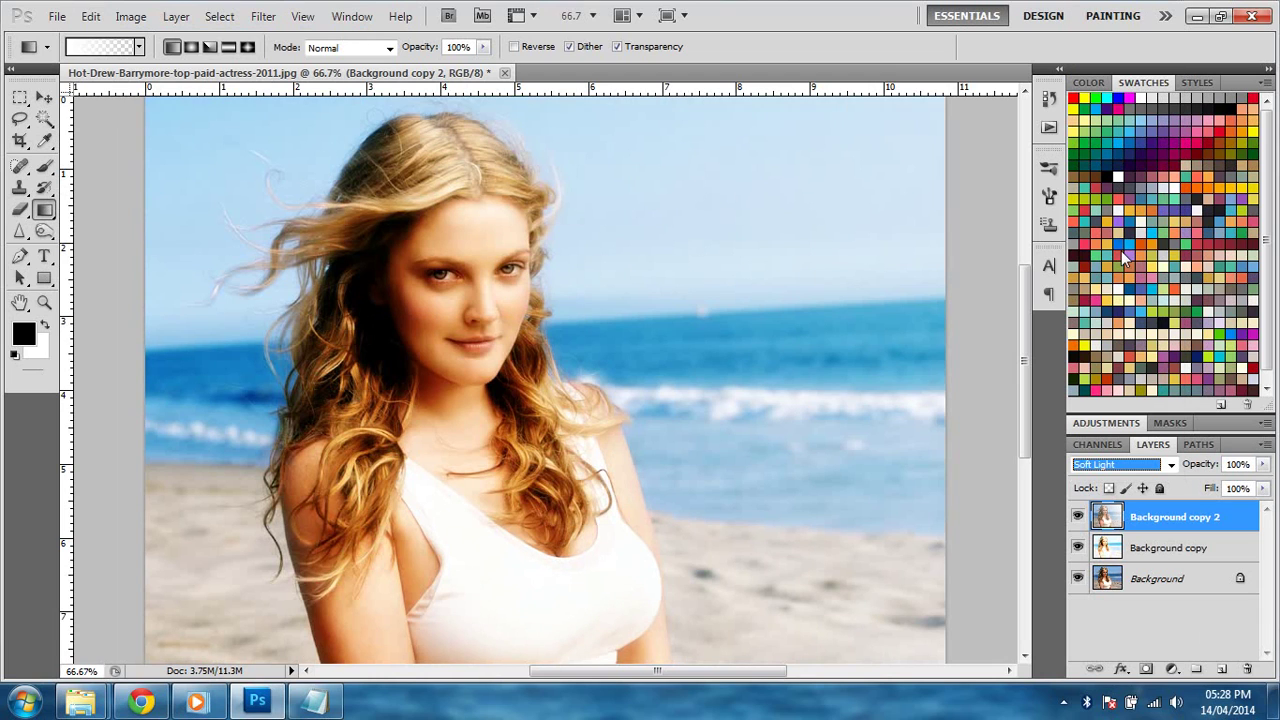
# Set the top layer's Fill to 80%
pyautogui.click(1263, 489)
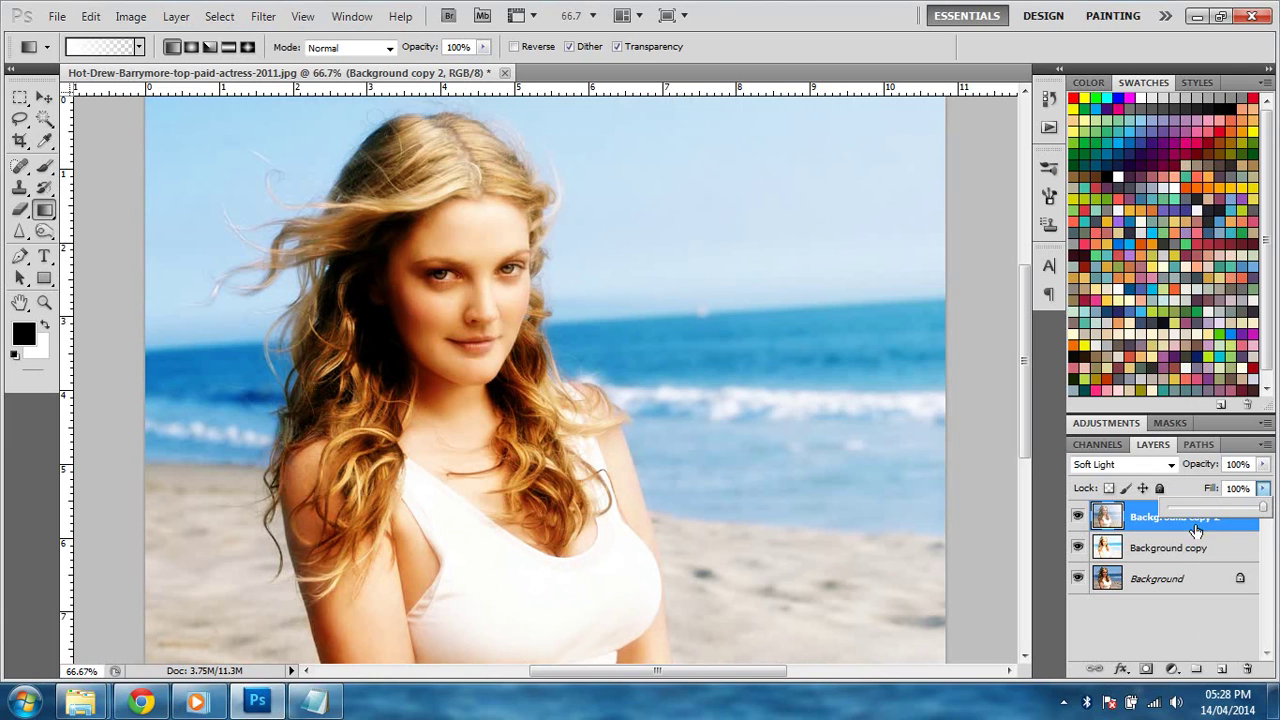
pyautogui.moveTo(1206, 506); pyautogui.dragTo(1275, 505)
pyautogui.click(1246, 509)
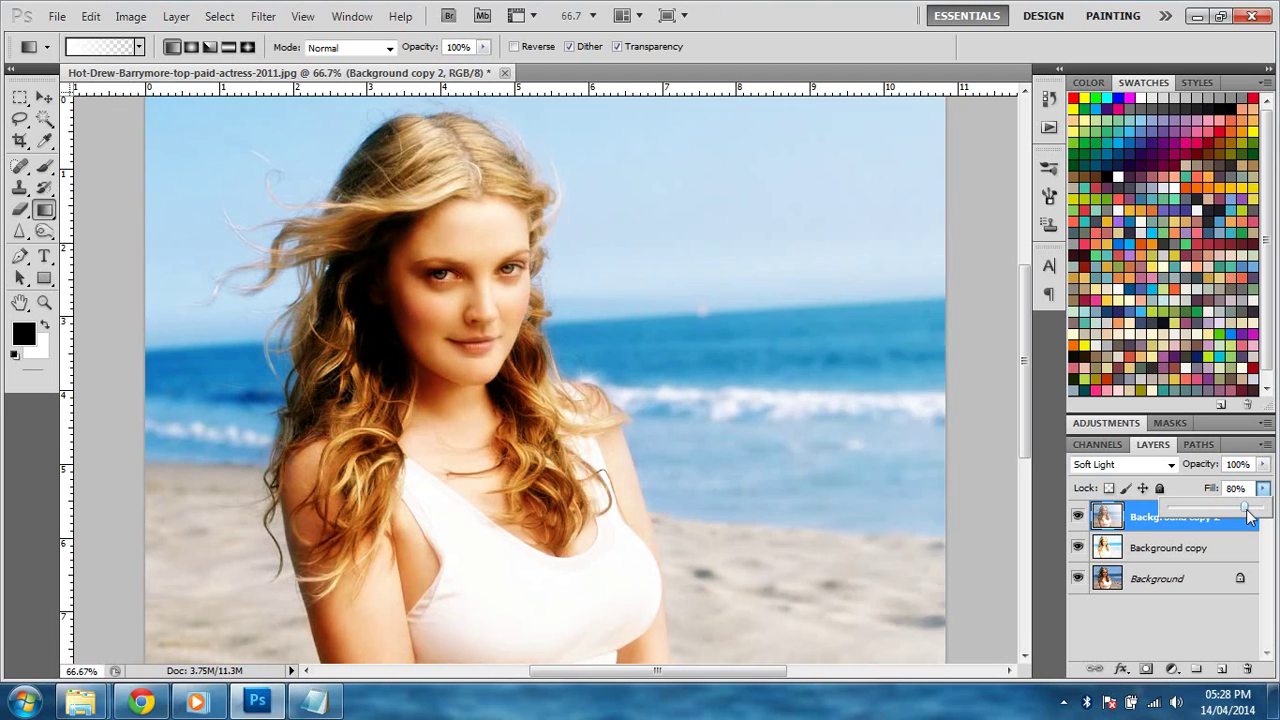
pyautogui.click(1204, 628)
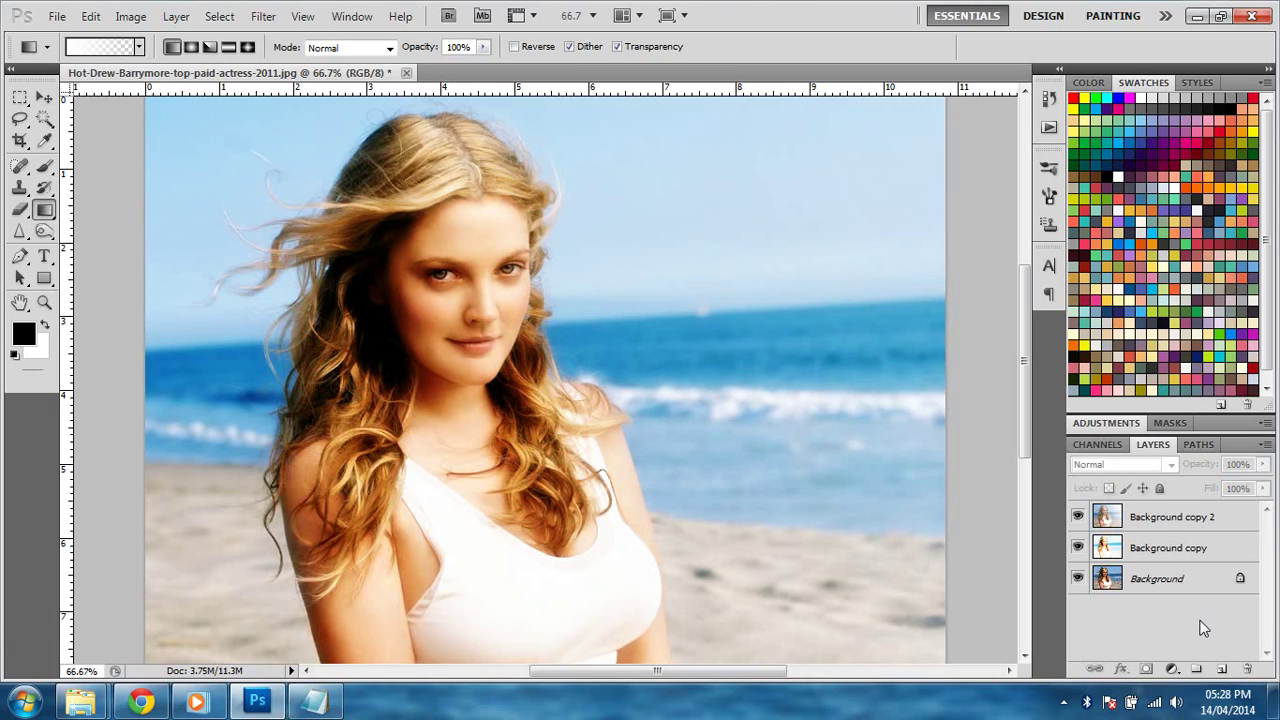
pyautogui.click(1172, 517)
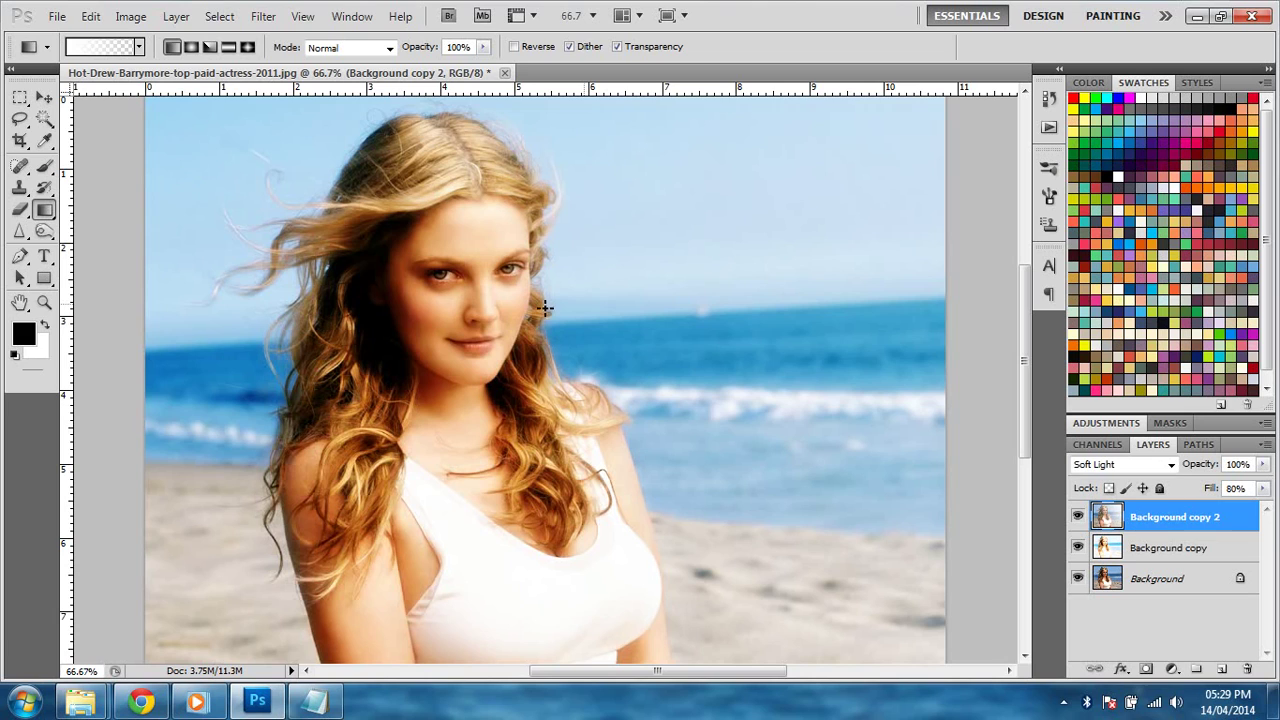
pyautogui.click(44, 299)
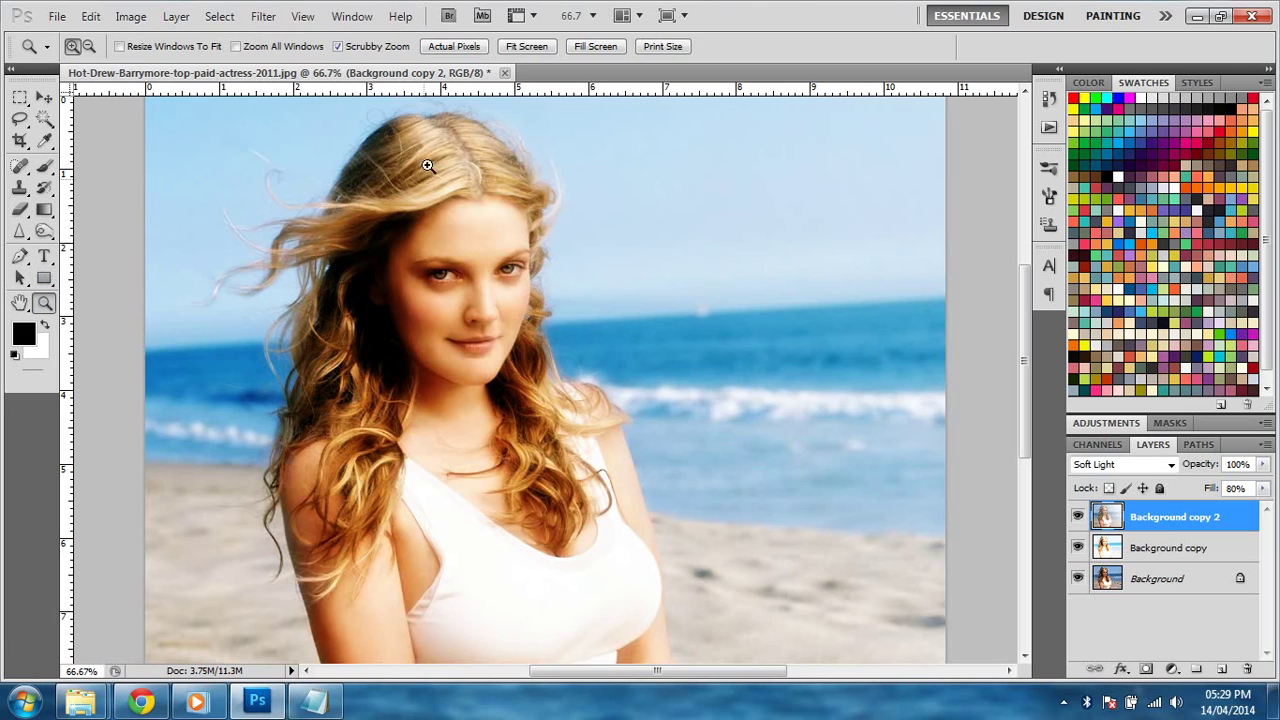
pyautogui.click(441, 179)
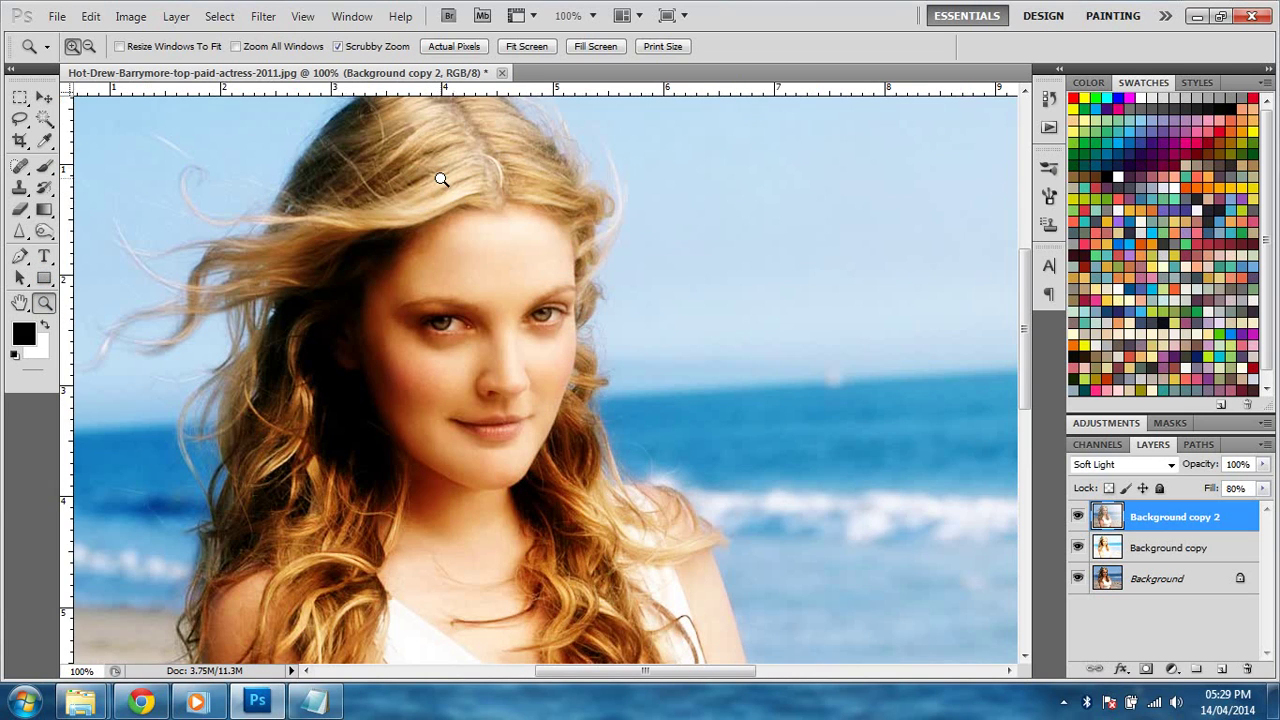
pyautogui.click(527, 47)
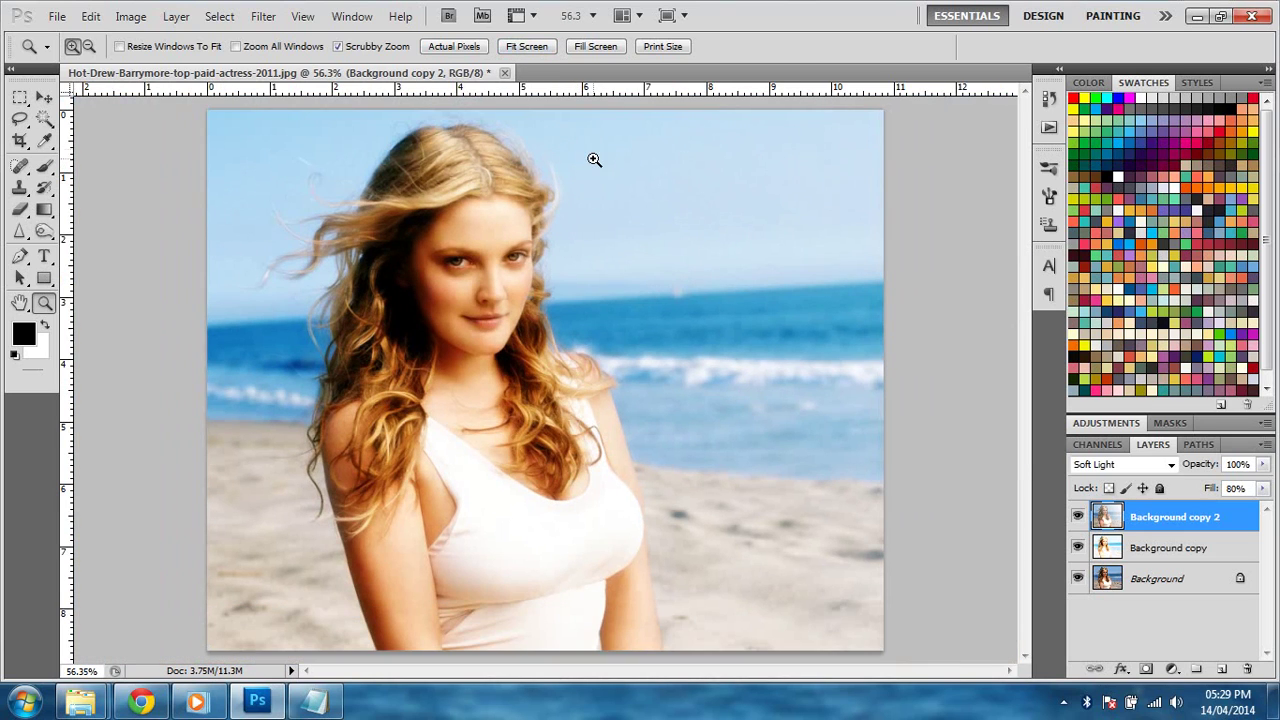
pyautogui.click(57, 17)
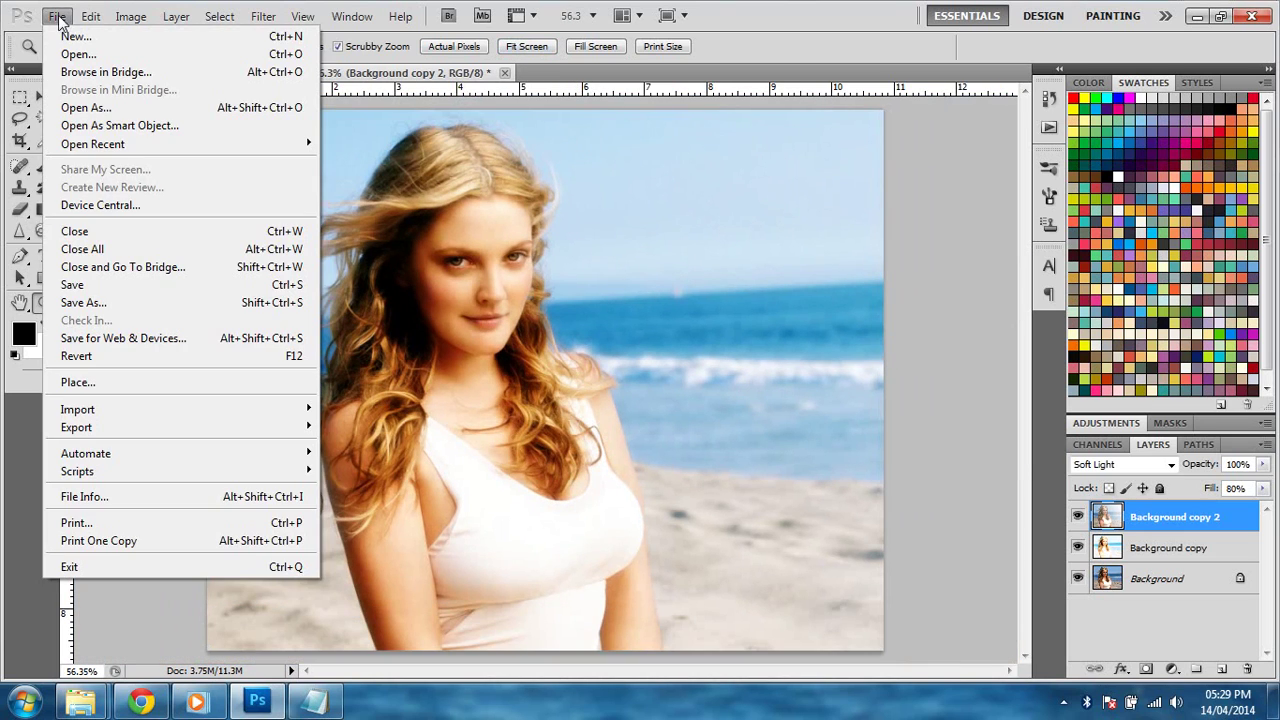
pyautogui.click(57, 17)
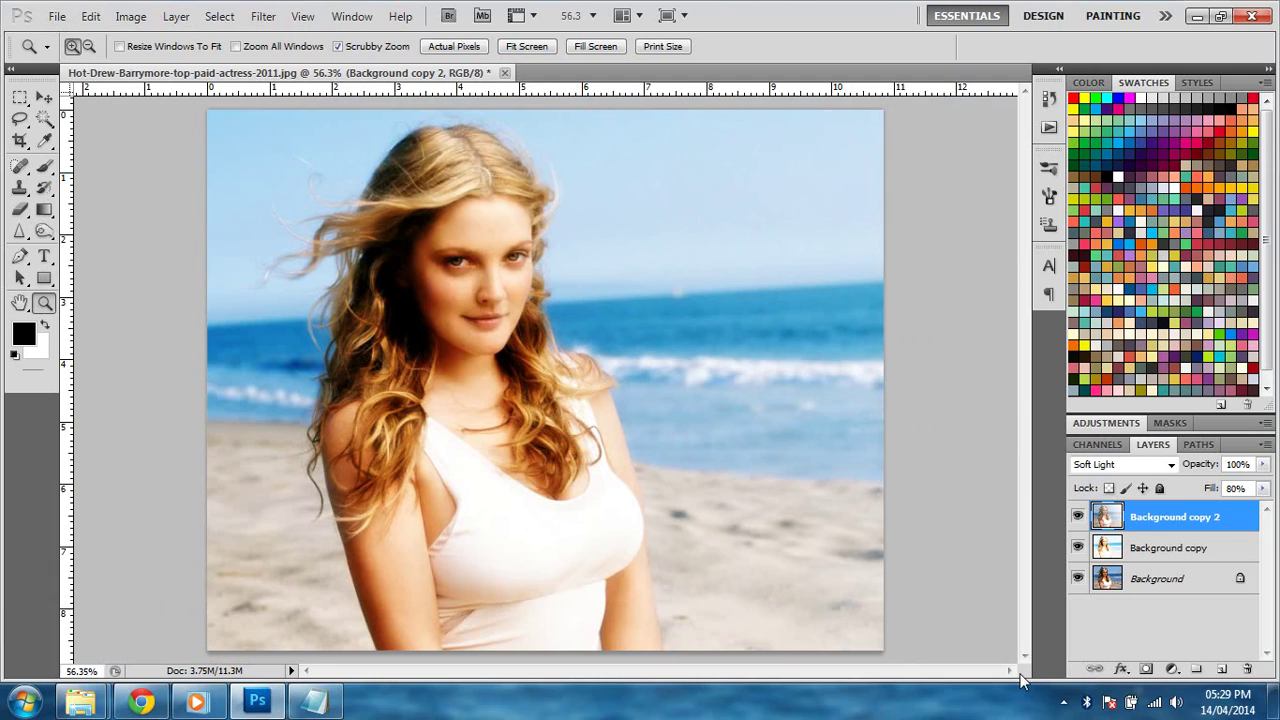